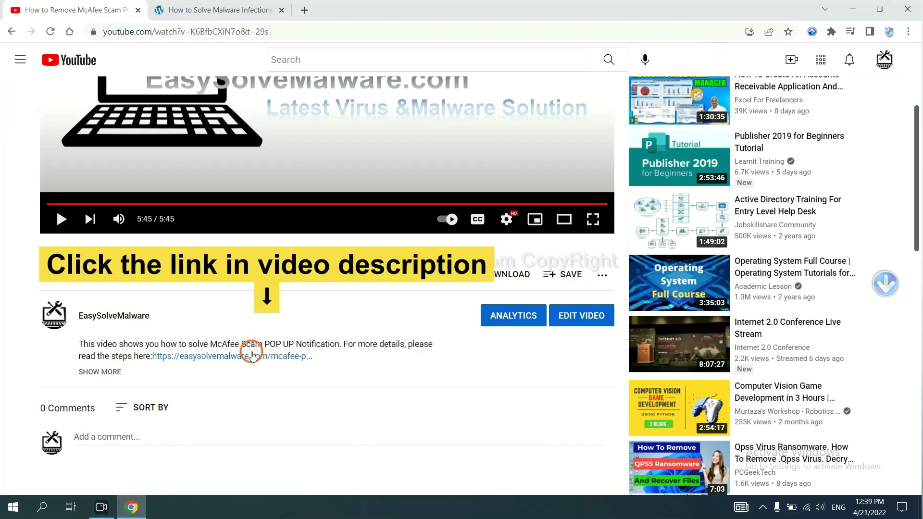
# - Open the EasySolveMalware removal article and download the SpyHunter for Windows installer
pyautogui.click(253, 358)
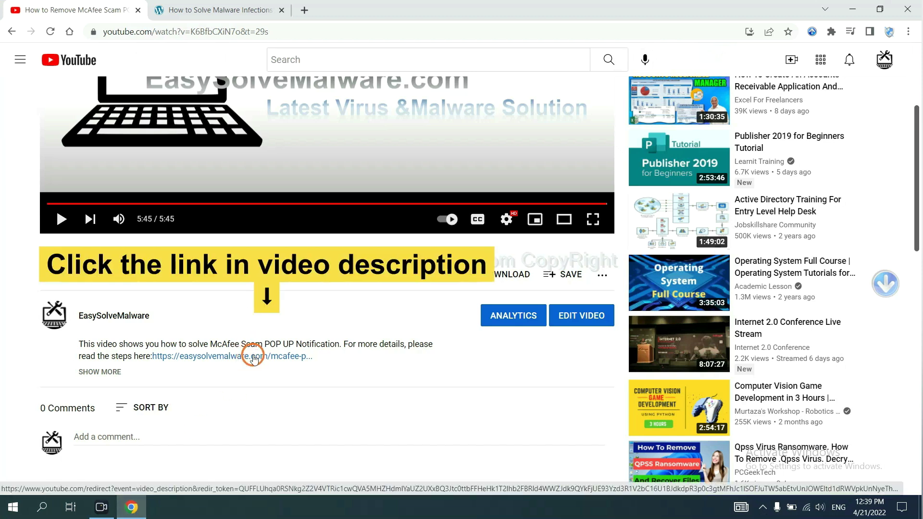
pyautogui.scroll(-1, 916, 246)
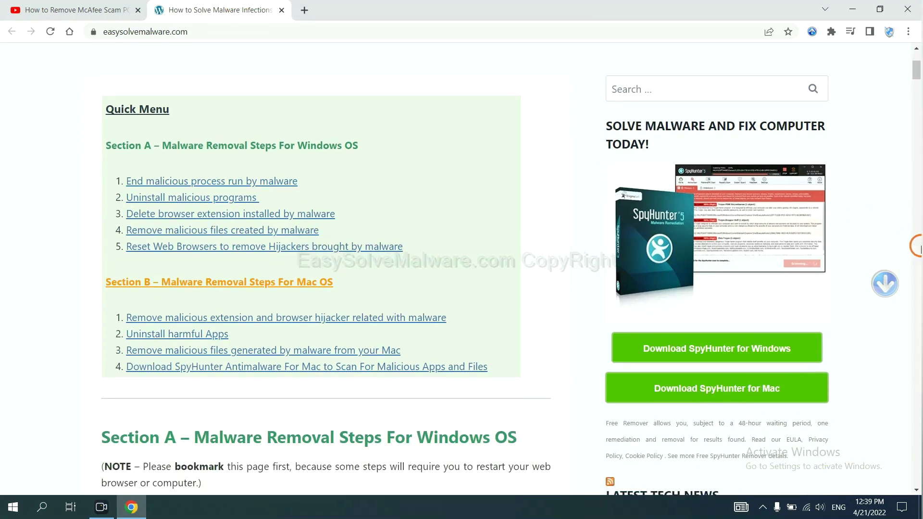
pyautogui.scroll(-2, 915, 242)
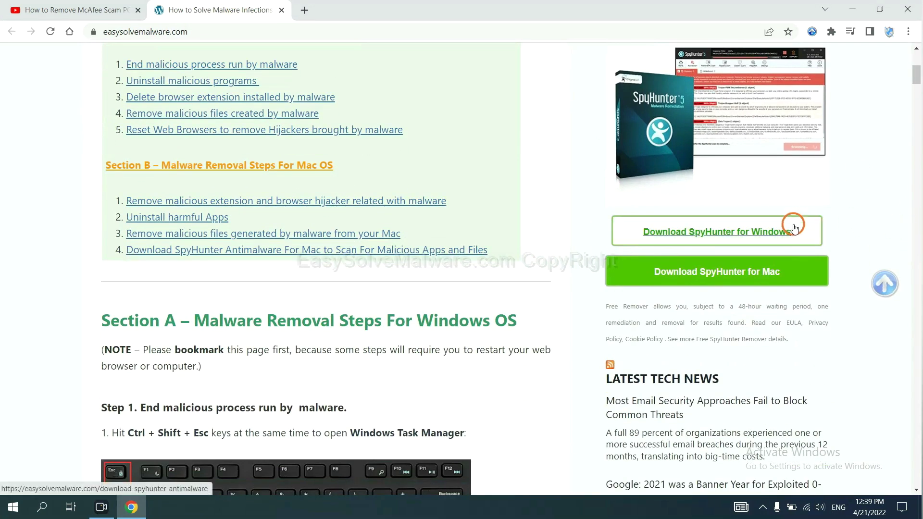
pyautogui.click(782, 231)
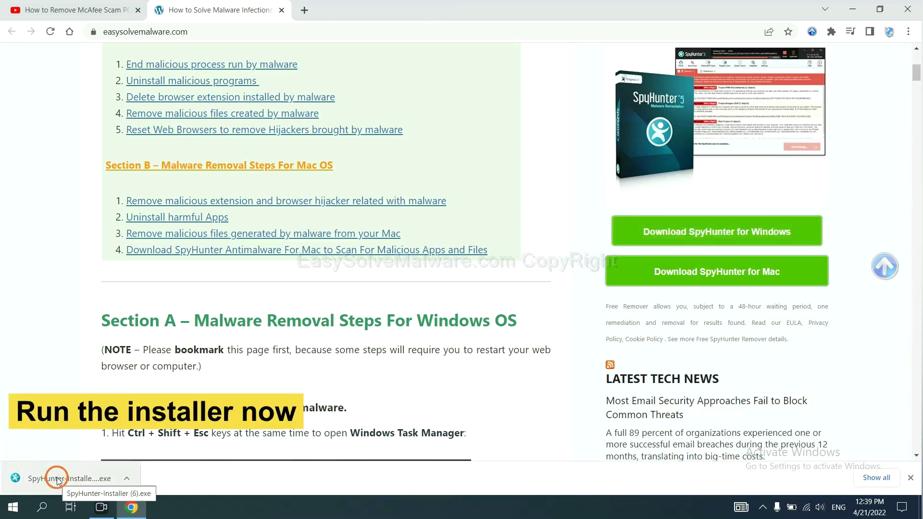
# - Run the SpyHunter 5 installer in English, accept the EULA and Privacy Policy, and finish setup
pyautogui.click(57, 480)
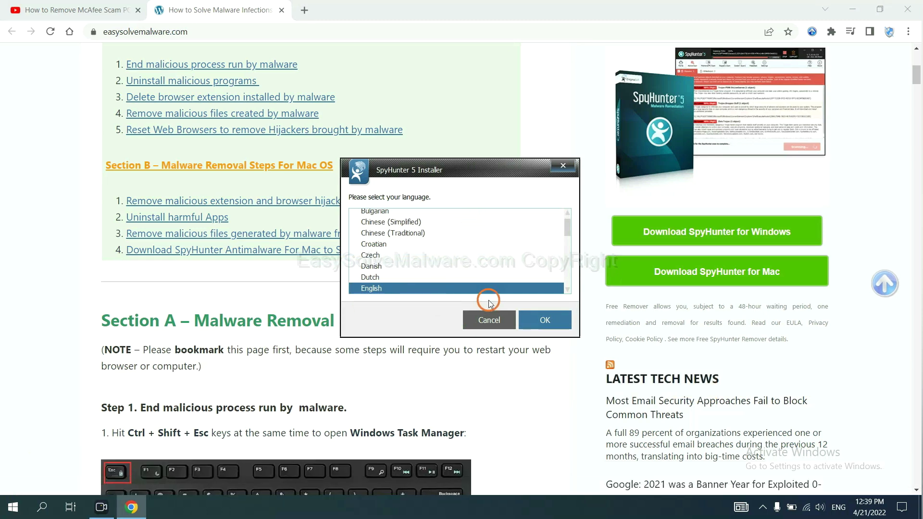
pyautogui.click(533, 319)
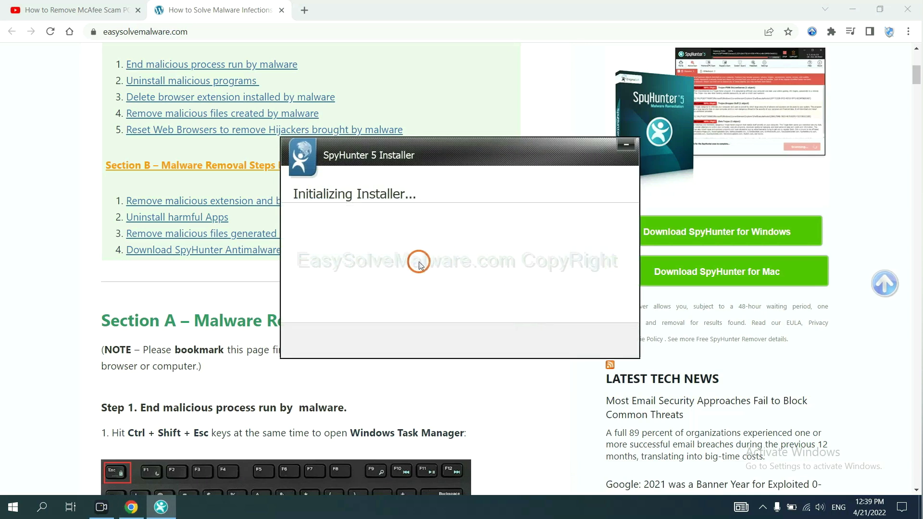
pyautogui.click(393, 263)
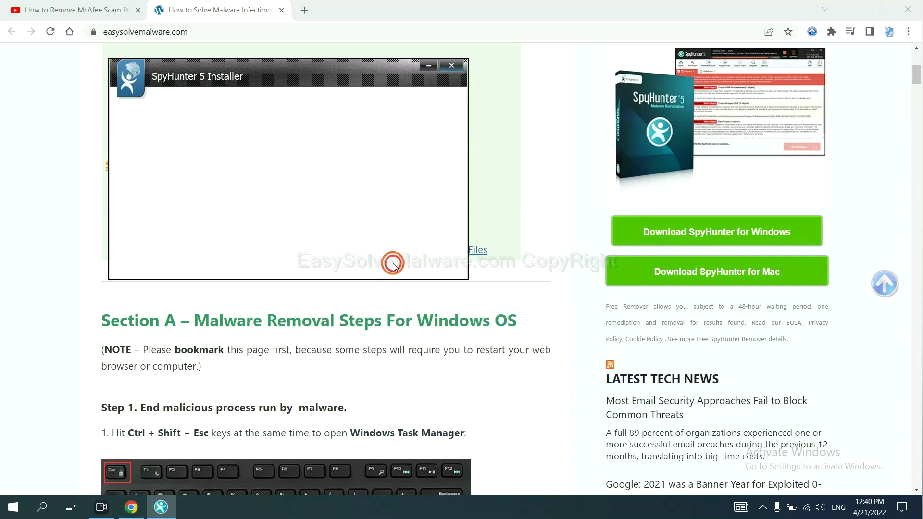
pyautogui.click(296, 231)
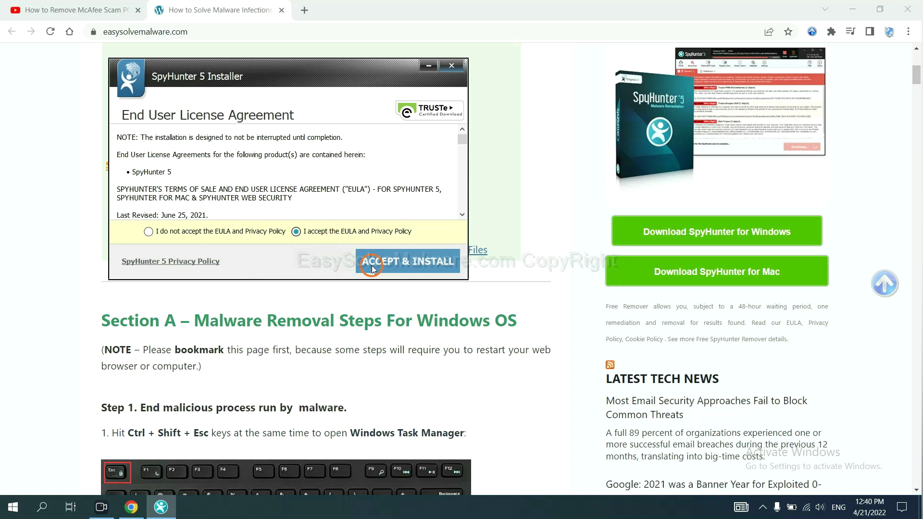
pyautogui.click(372, 268)
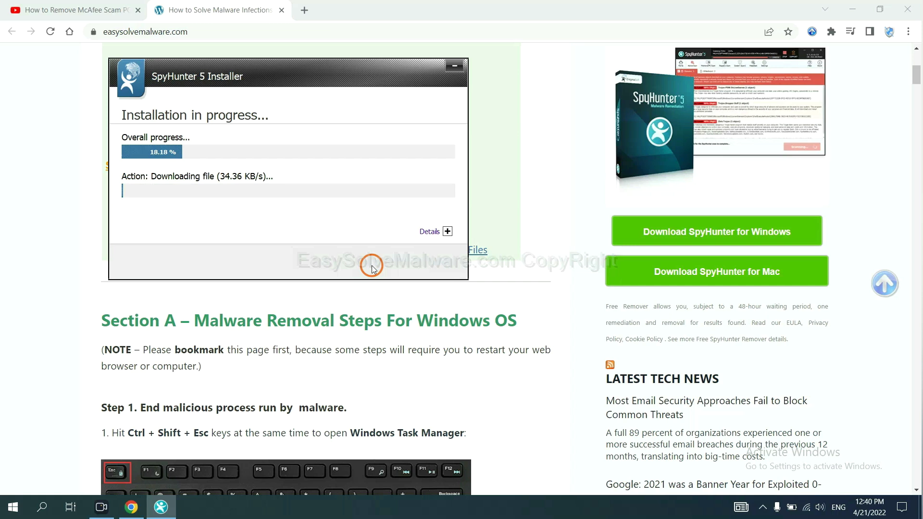
pyautogui.click(453, 326)
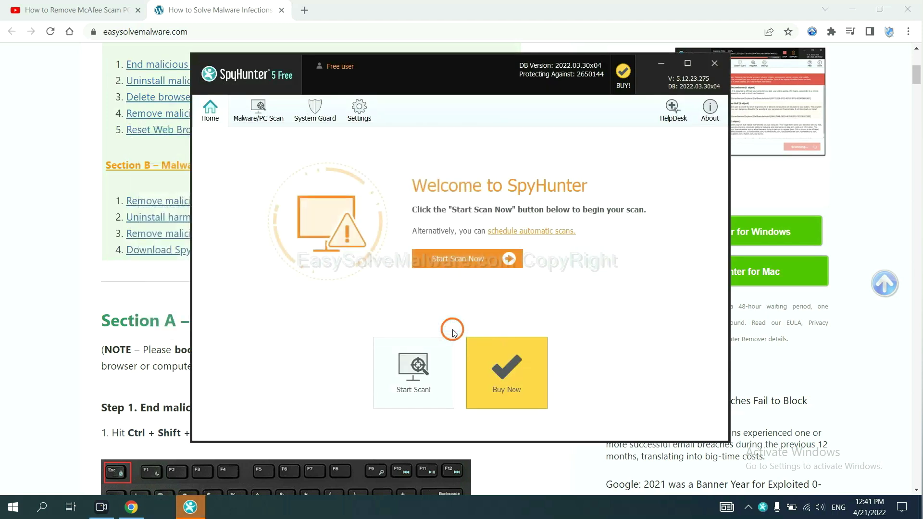
# - Run a SpyHunter malware scan and continue past the unknown object remove360.bat
pyautogui.click(453, 261)
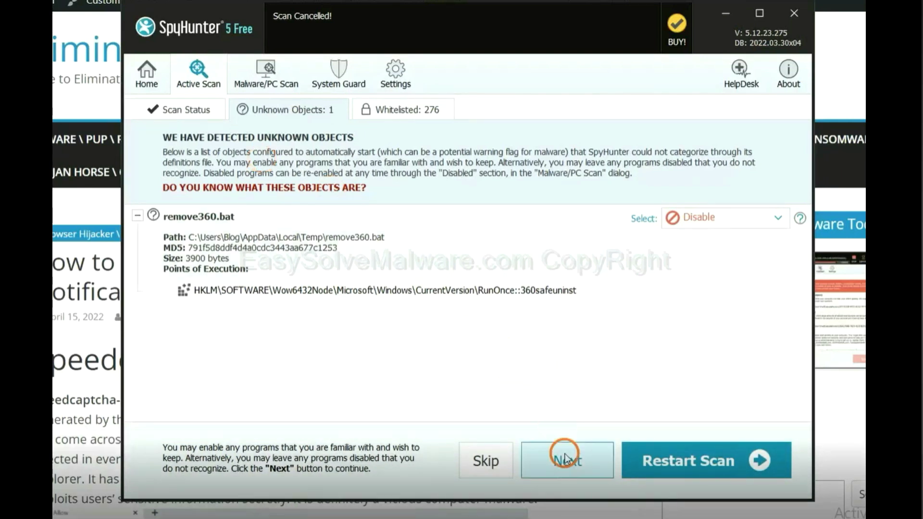
pyautogui.click(567, 460)
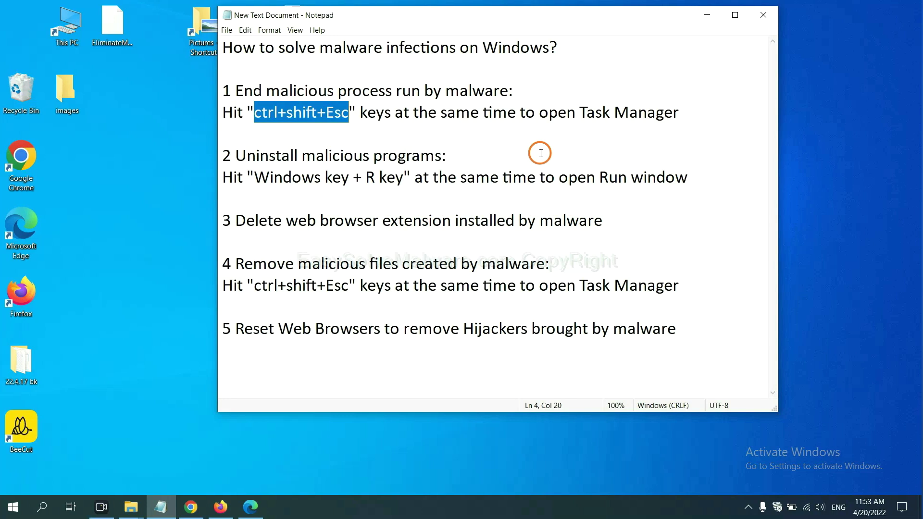
pyautogui.click(326, 116)
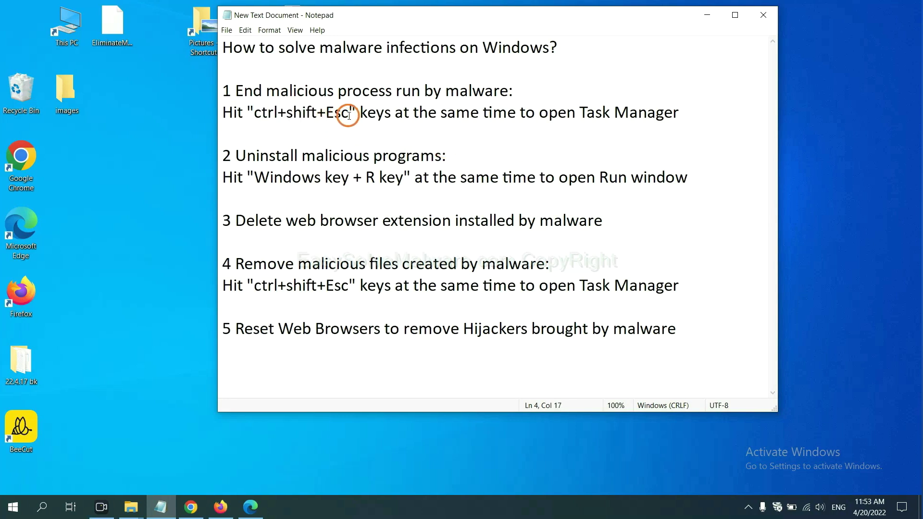
pyautogui.moveTo(350, 114); pyautogui.dragTo(254, 114)
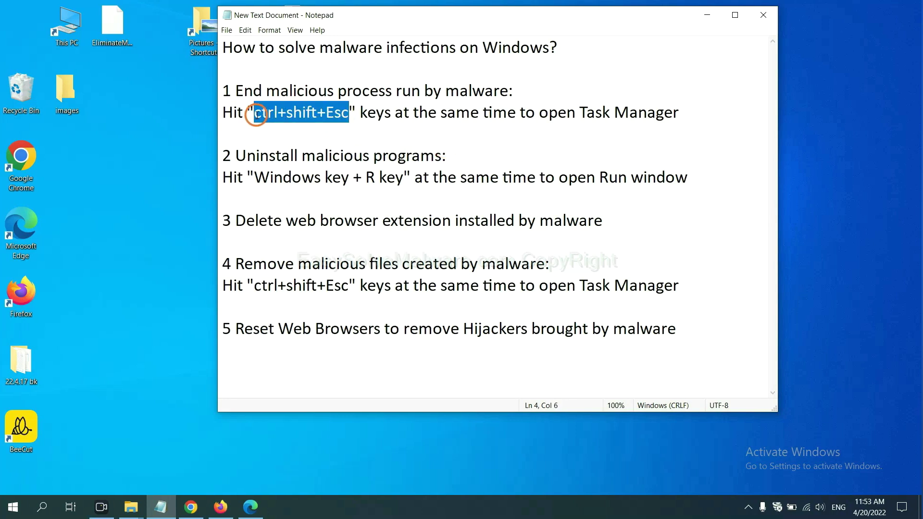
pyautogui.hotkey('ctrl', 'shift', 'Escape')
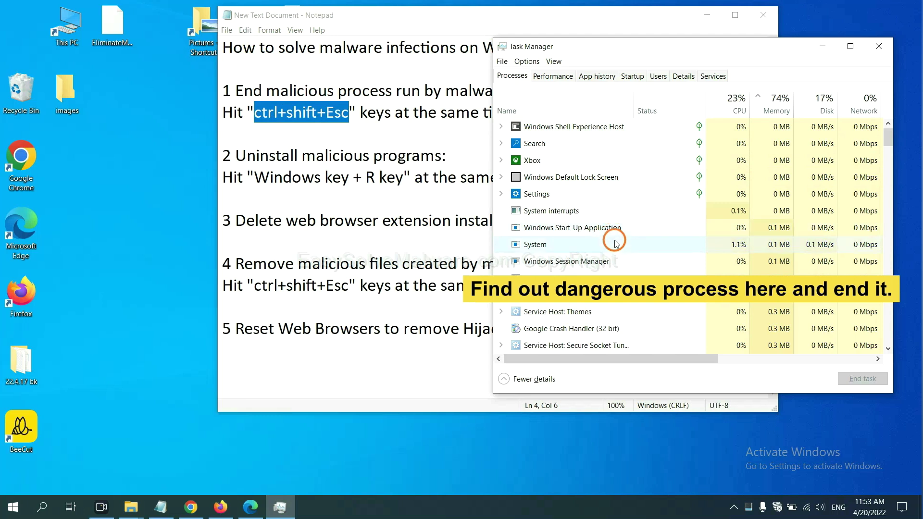
pyautogui.click(615, 244)
pyautogui.click(611, 277)
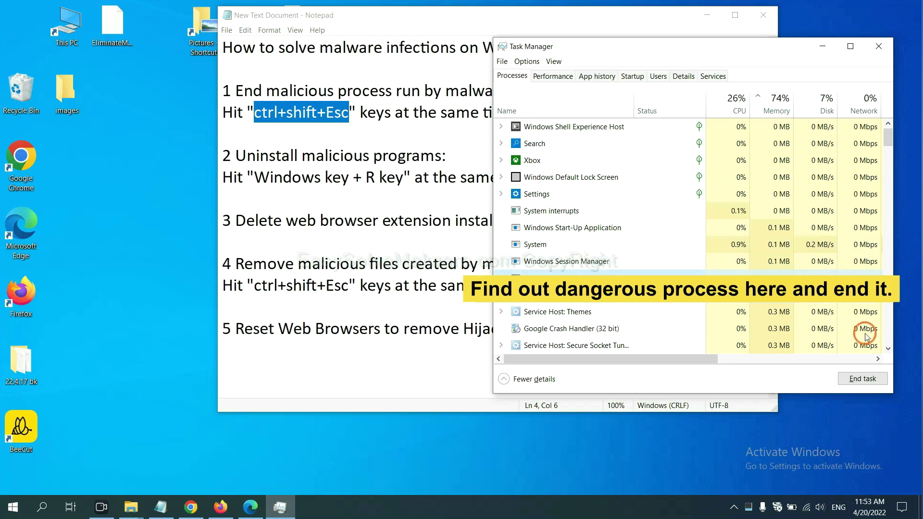
pyautogui.click(871, 379)
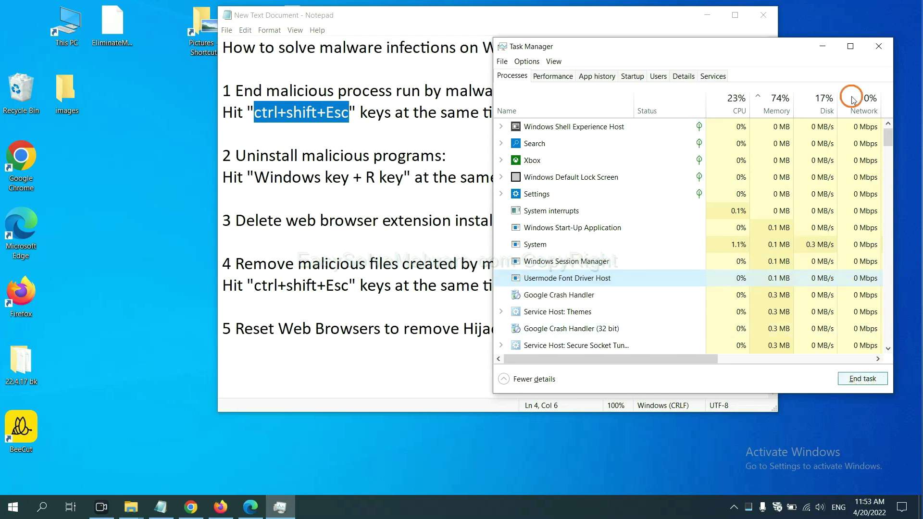
pyautogui.click(875, 48)
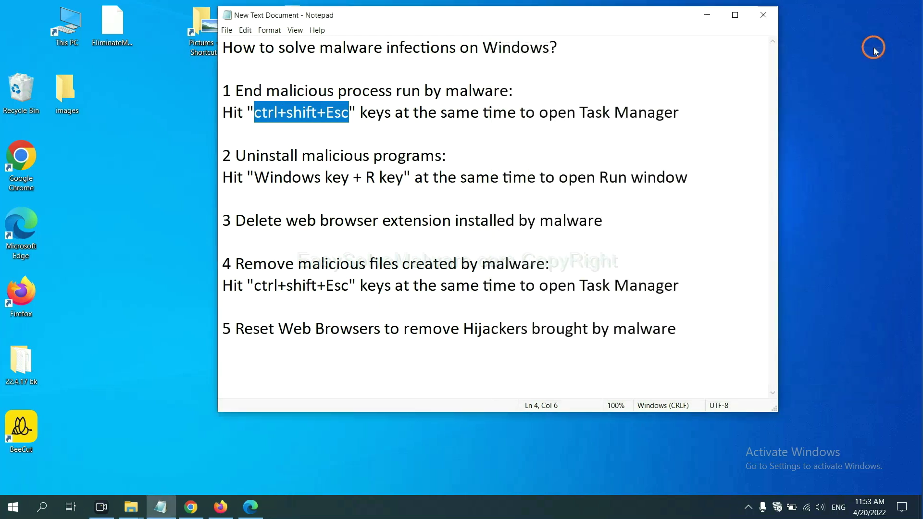
pyautogui.press('Down')
pyautogui.press('Down')
pyautogui.press('Down')
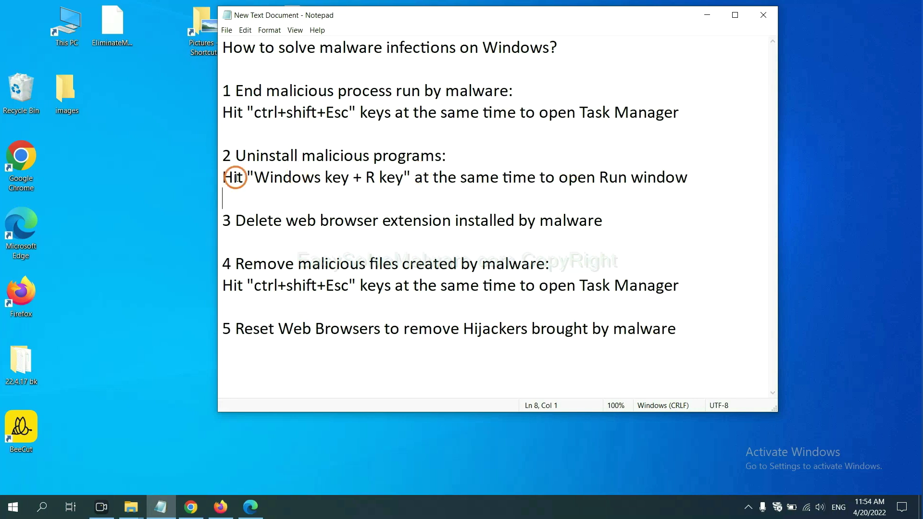
# - Highlight the Windows+R note, then launch Control Panel from Run with 'control panel'
pyautogui.click(256, 181)
pyautogui.moveTo(259, 181); pyautogui.dragTo(400, 187)
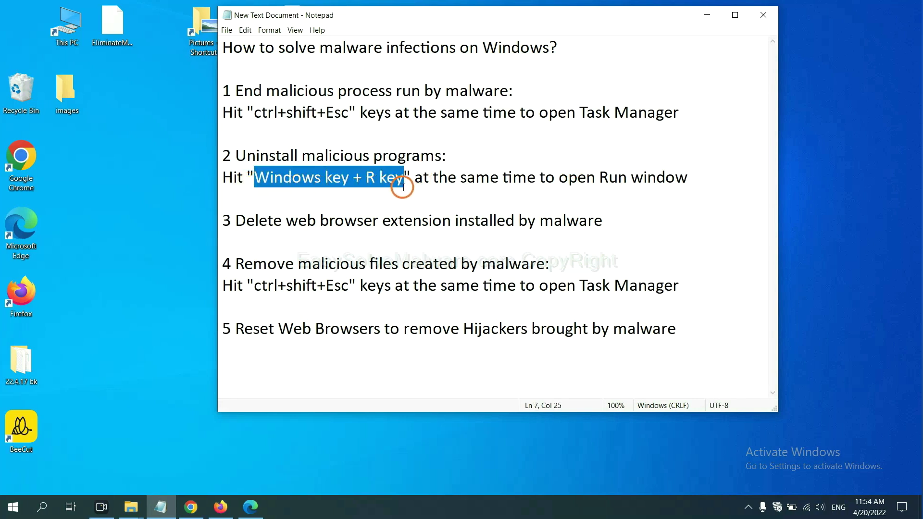
pyautogui.press('super+r')
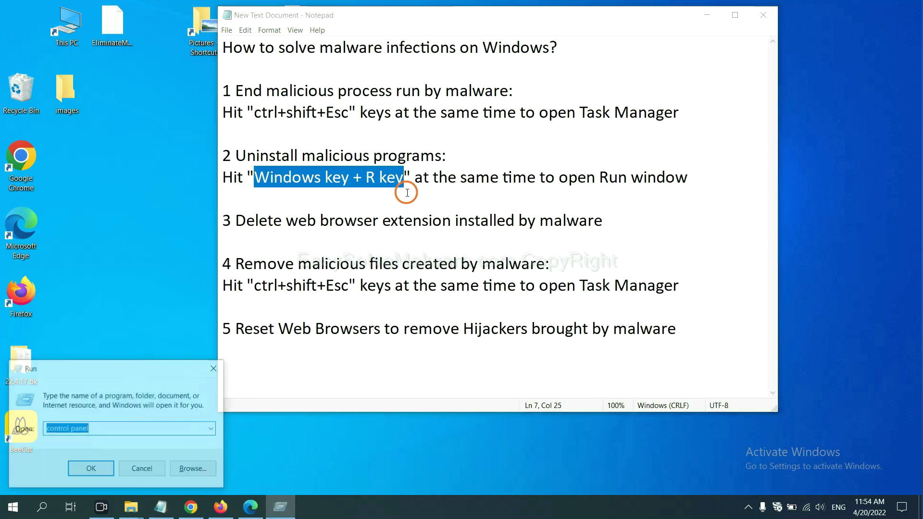
pyautogui.moveTo(100, 377); pyautogui.dragTo(704, 171)
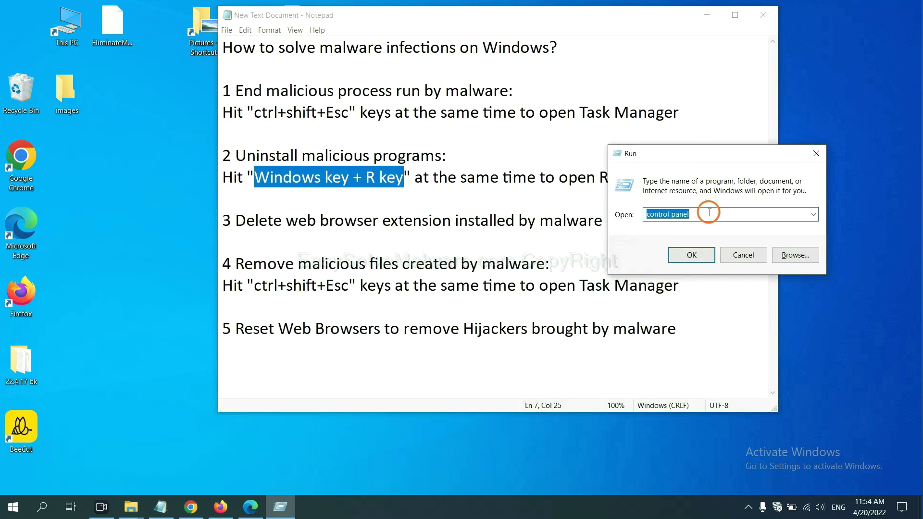
pyautogui.click(710, 215)
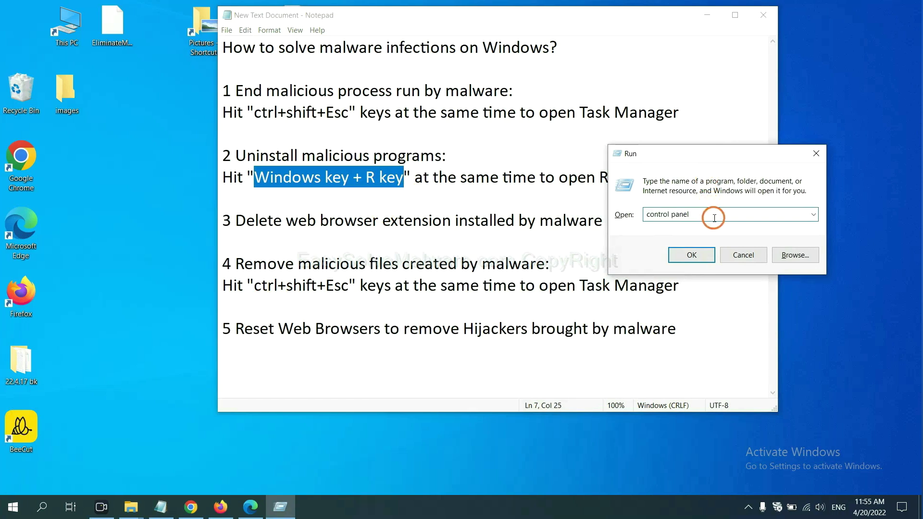
pyautogui.moveTo(707, 214); pyautogui.dragTo(642, 214)
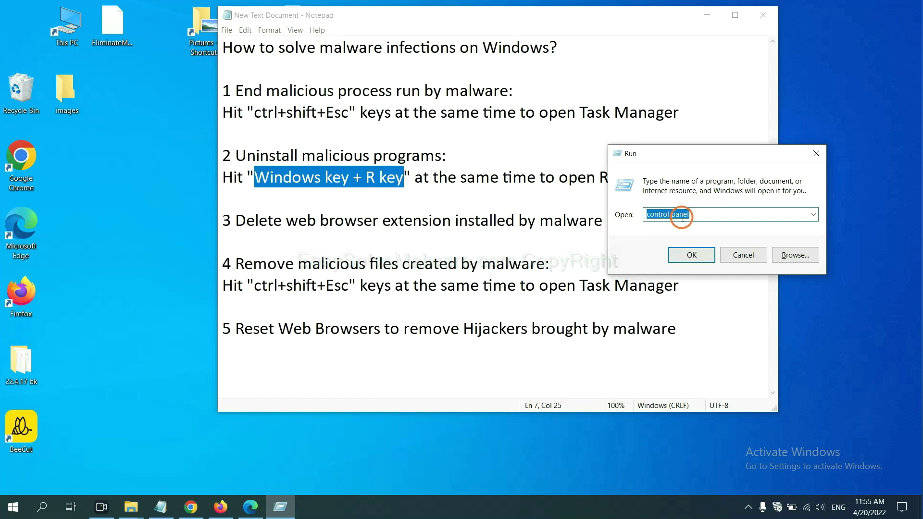
pyautogui.click(689, 256)
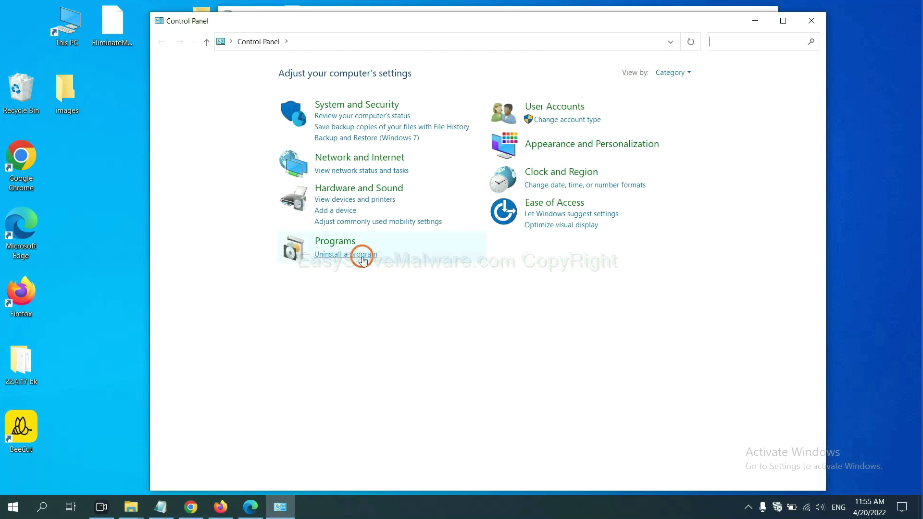
# - Uninstall Xiph.Org Open Codecs from the installed programs list
pyautogui.click(362, 257)
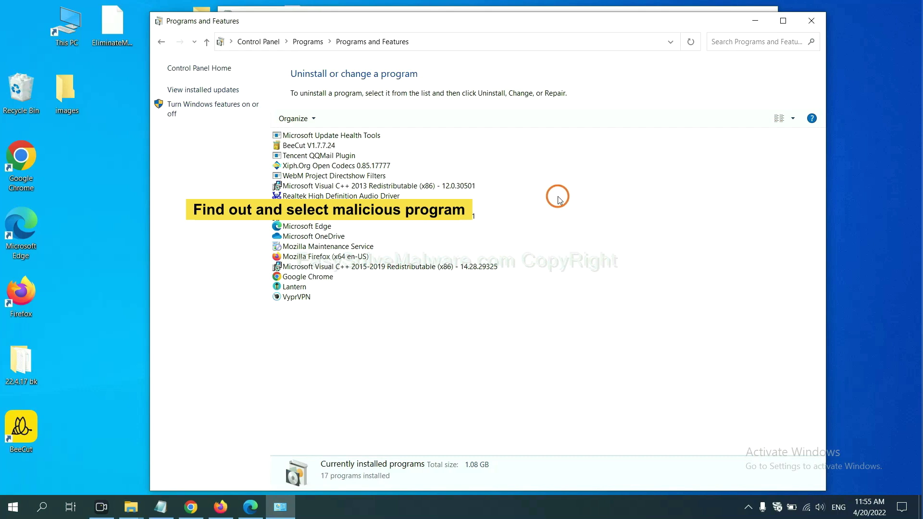
pyautogui.click(361, 165)
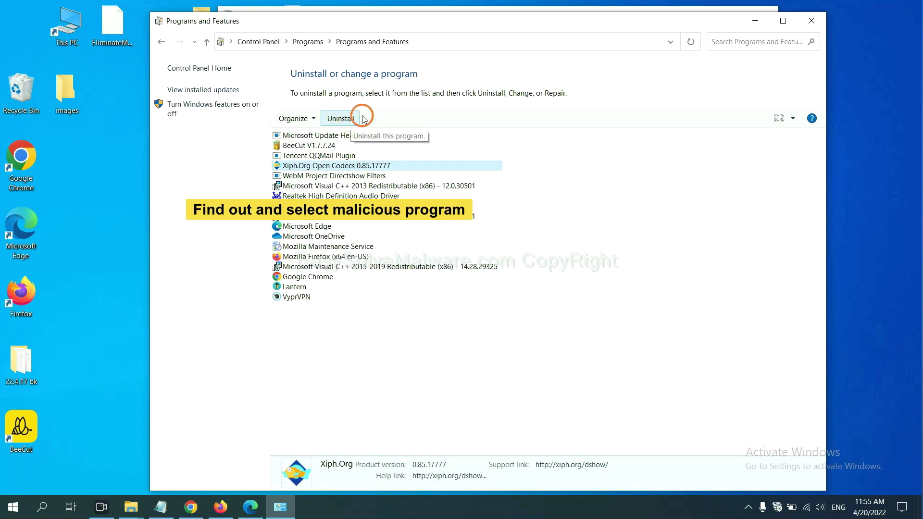
pyautogui.click(815, 23)
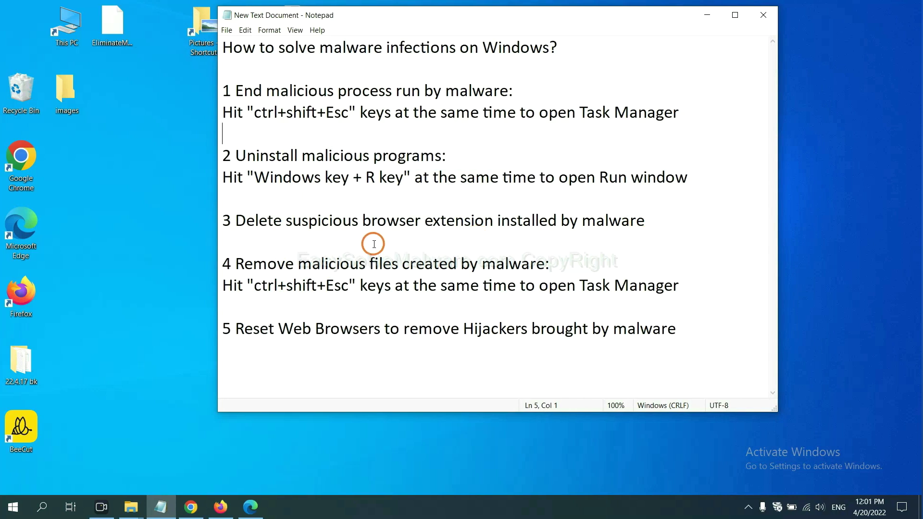
# - Bring up Chrome's Extensions page through More tools in the main menu
pyautogui.click(192, 506)
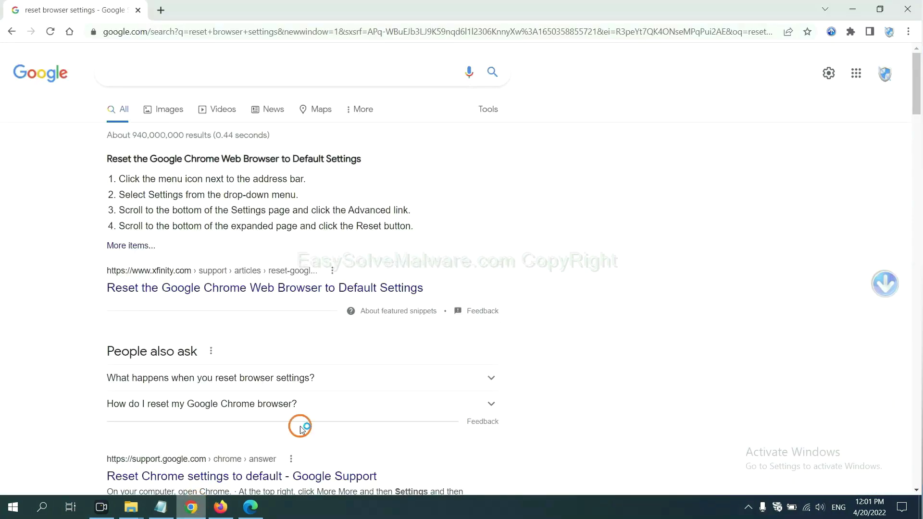
pyautogui.click(908, 32)
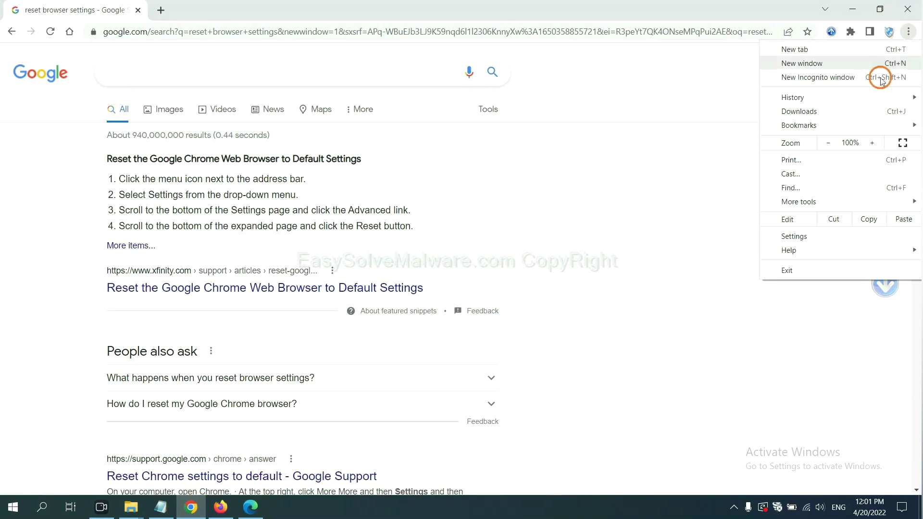
pyautogui.moveTo(799, 203)
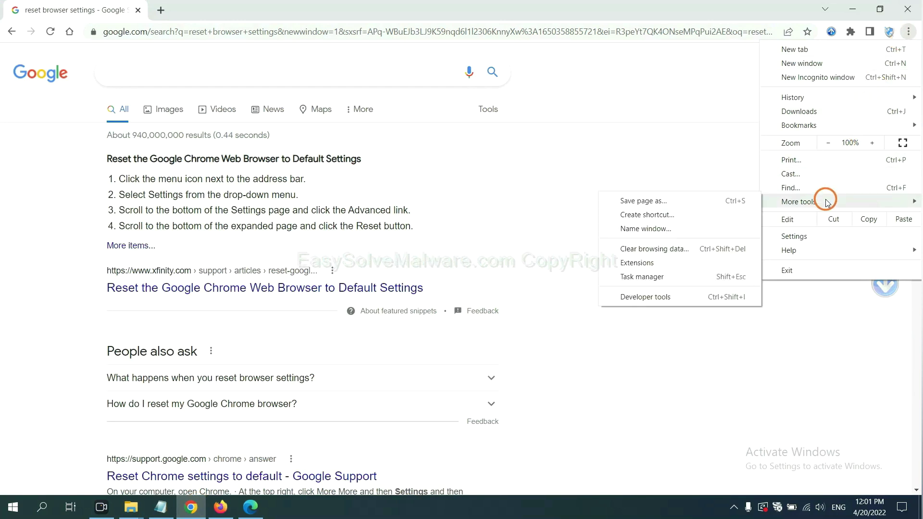
pyautogui.click(678, 261)
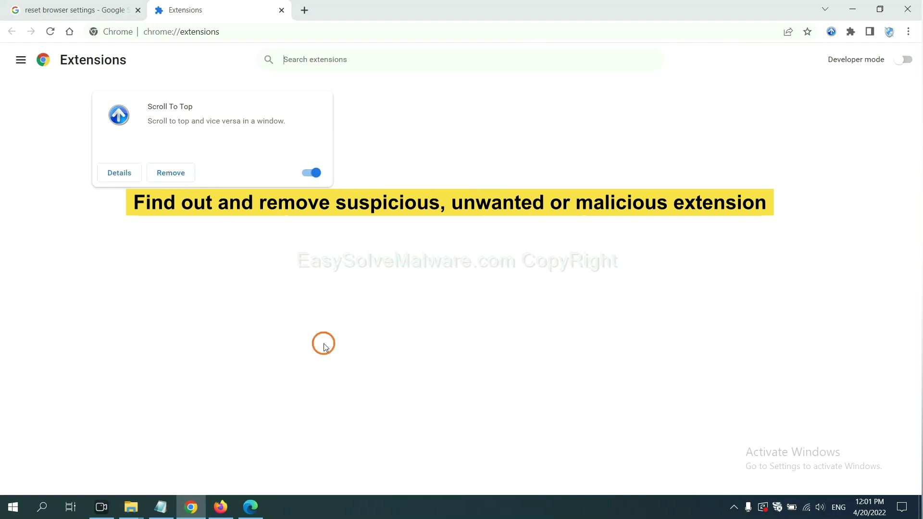
# - Open Firefox's Add-ons and themes page and show removal options for GIPHY for Firefox
pyautogui.click(220, 506)
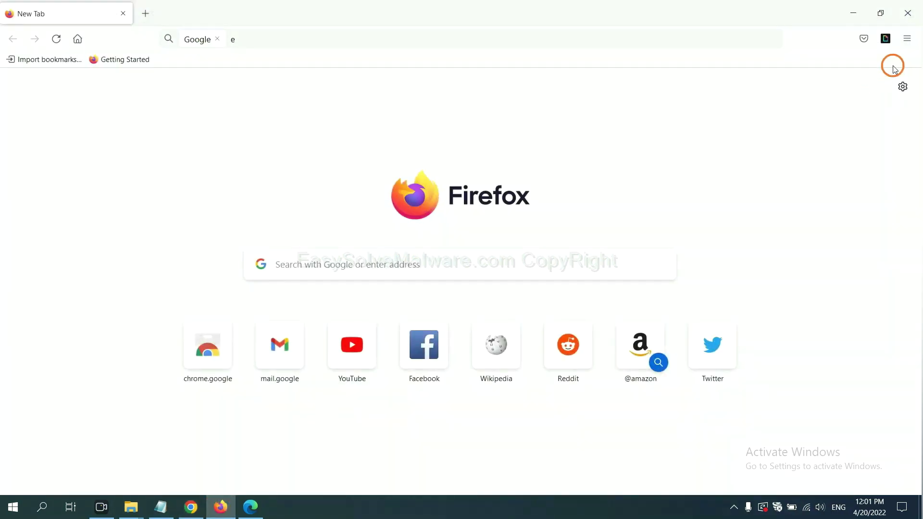
pyautogui.click(908, 38)
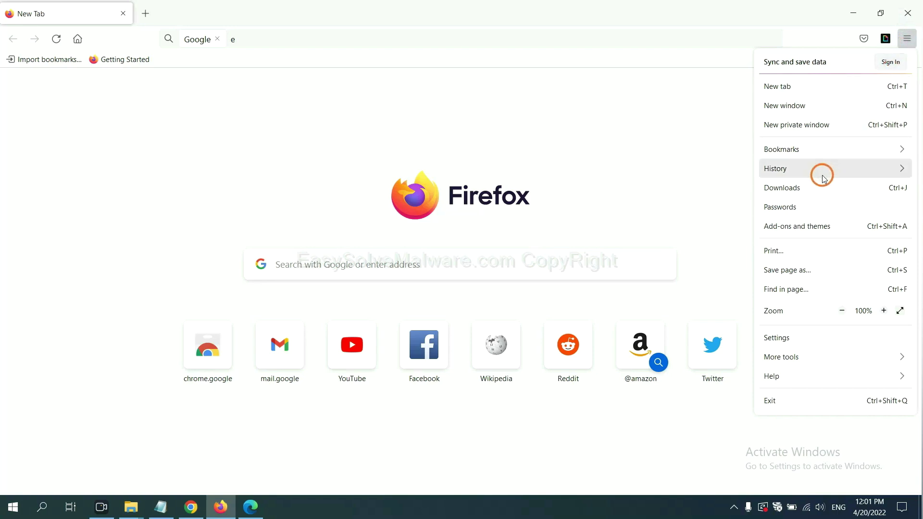
pyautogui.click(805, 233)
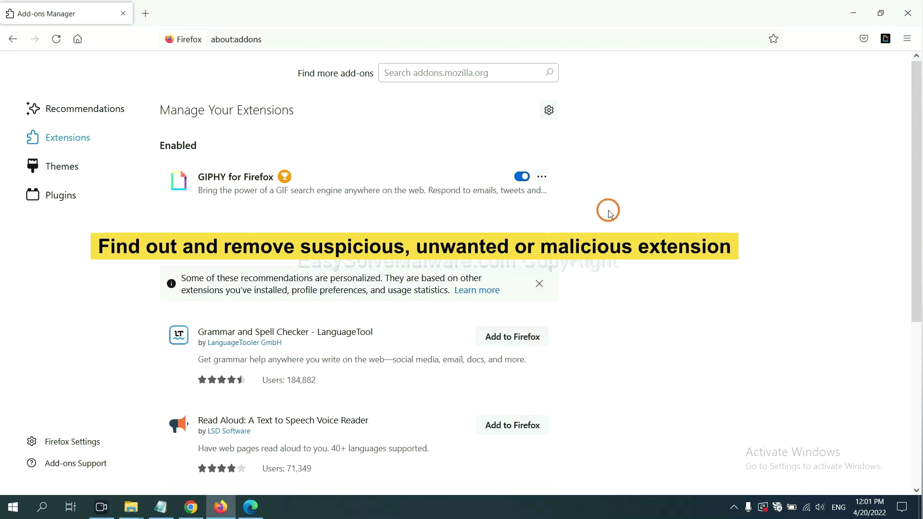
pyautogui.click(542, 181)
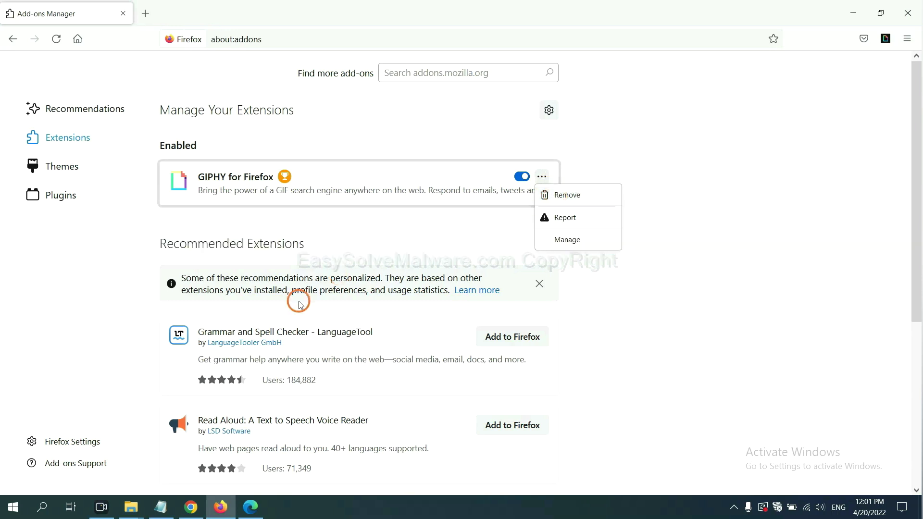
pyautogui.click(250, 508)
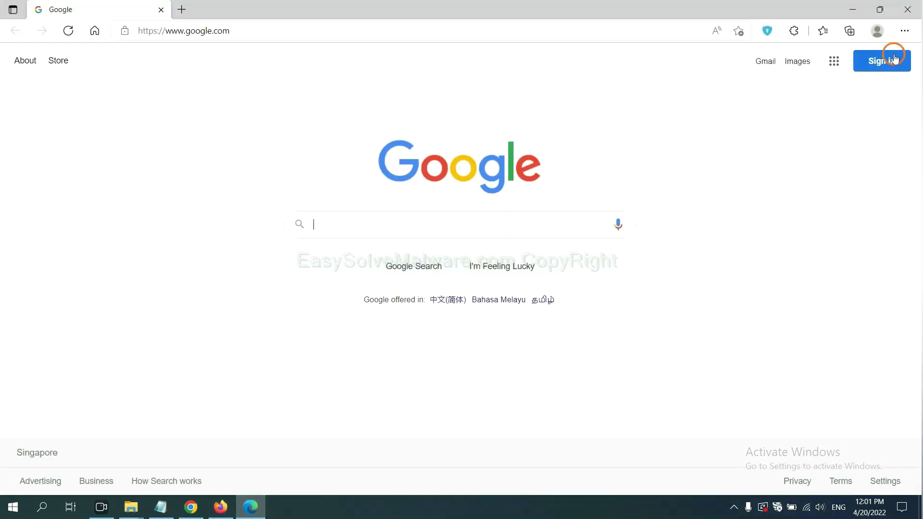
# - Remove ArcVpn Free Fast VPN Proxy from Edge's Manage extensions page, then return to the notes
pyautogui.click(904, 31)
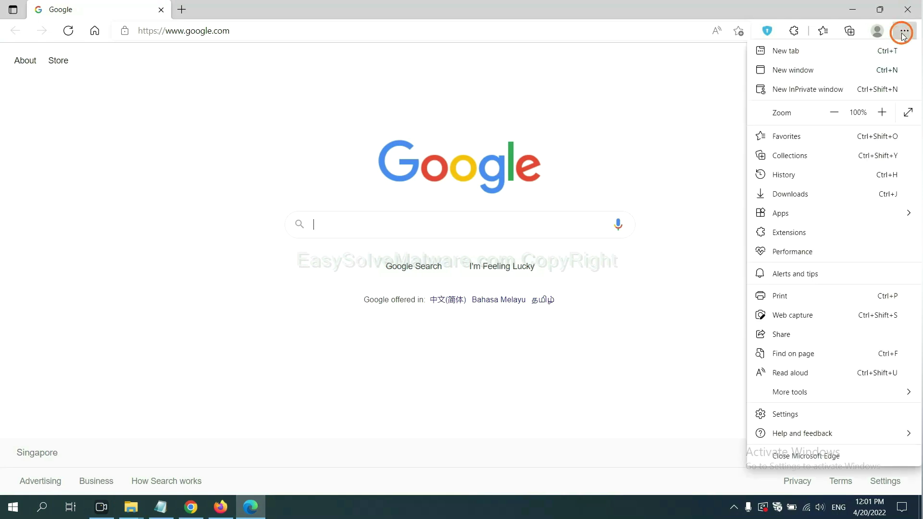
pyautogui.rightClick(793, 234)
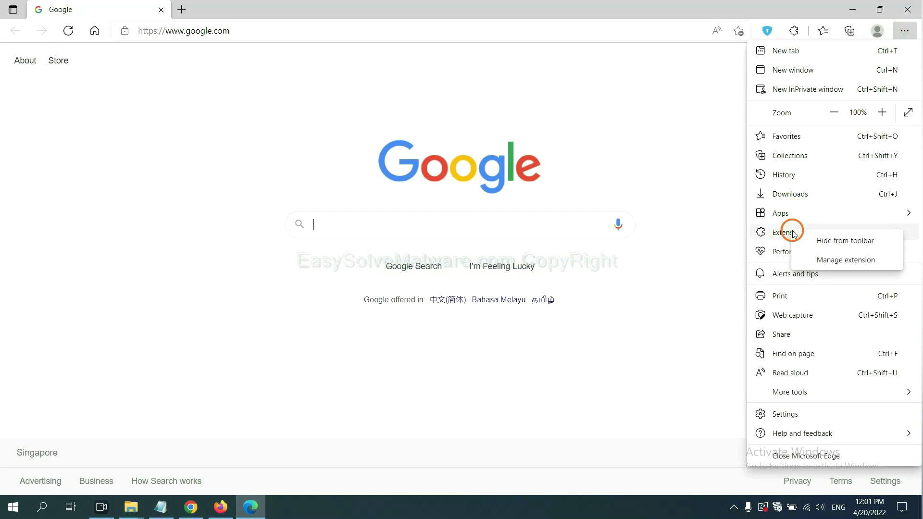
pyautogui.click(828, 261)
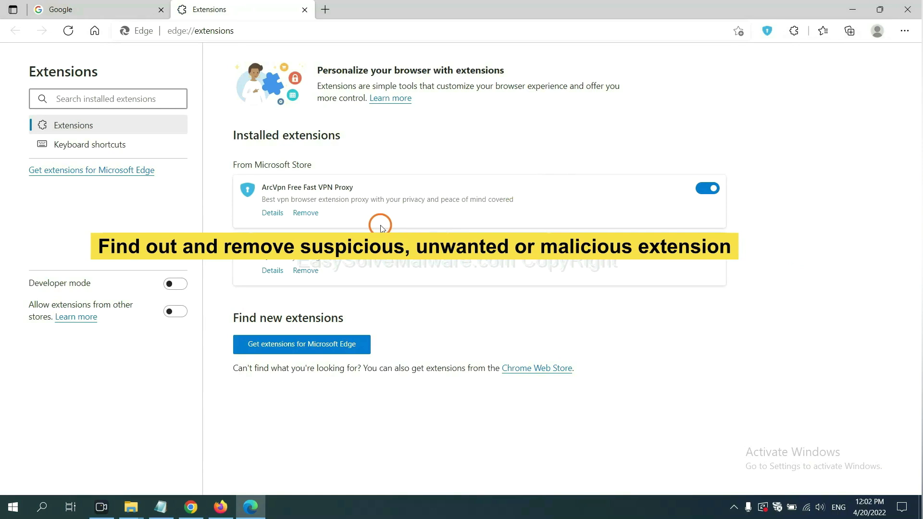
pyautogui.click(306, 212)
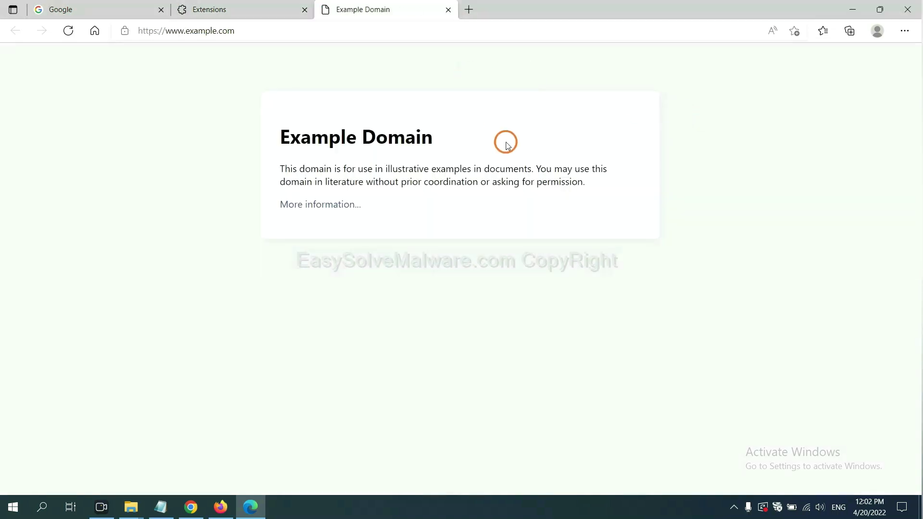
pyautogui.click(916, 513)
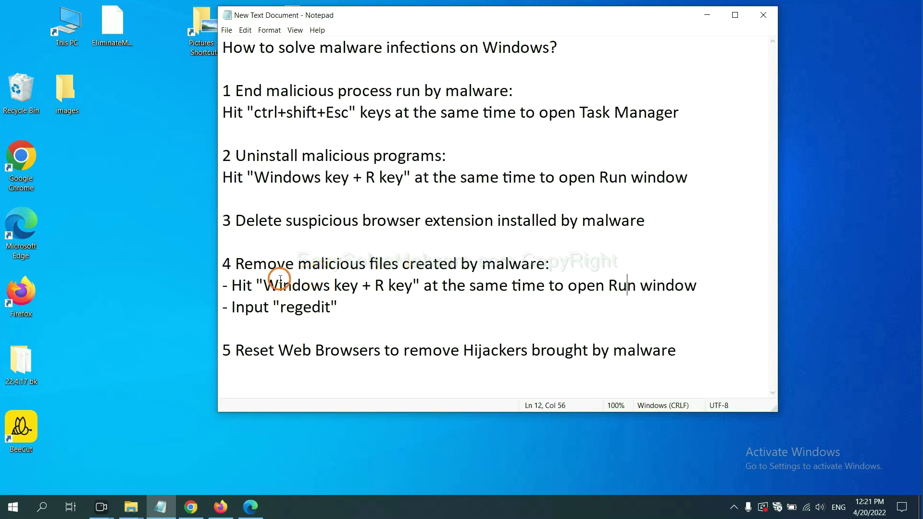
# - Highlight step 4 in the notes and launch Registry Editor with regedit
pyautogui.moveTo(233, 286); pyautogui.dragTo(522, 298)
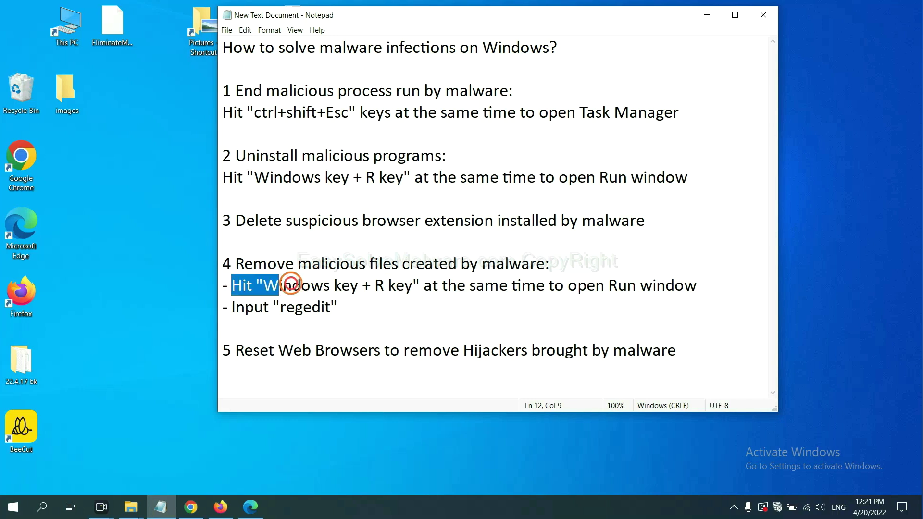
pyautogui.click(531, 290)
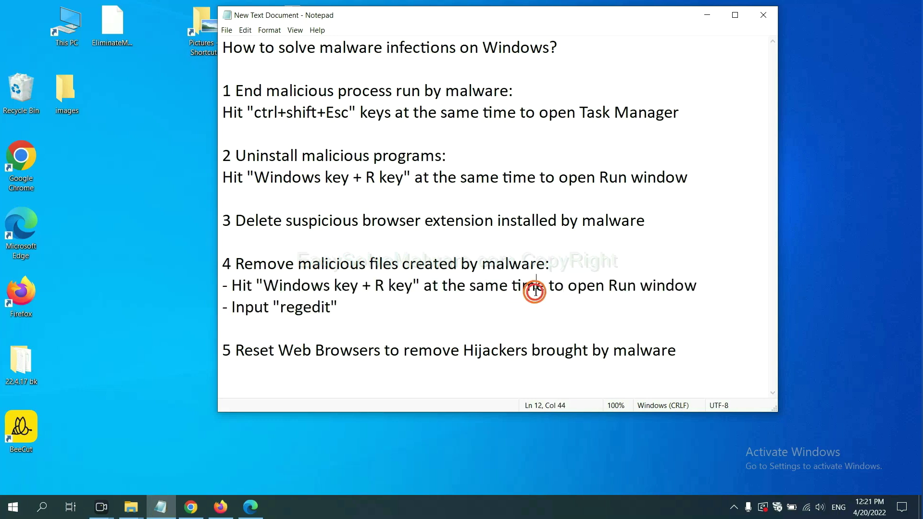
pyautogui.press('super+r')
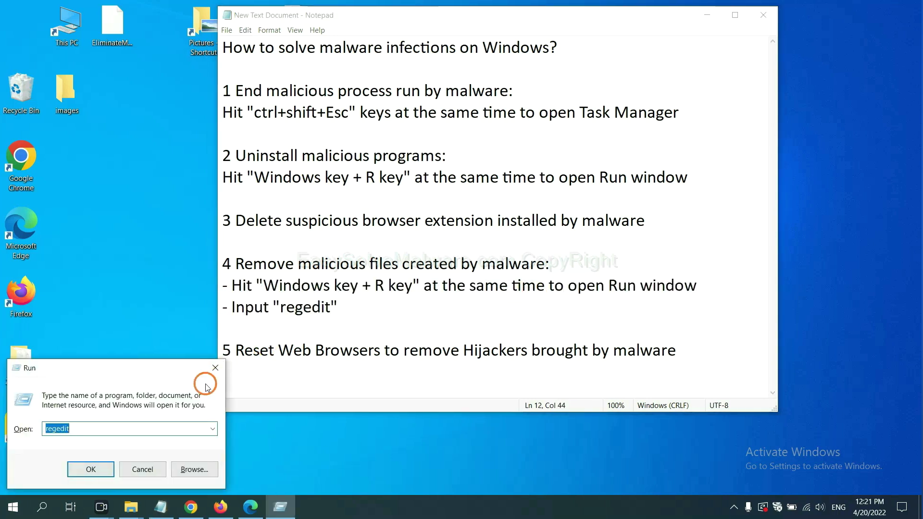
pyautogui.moveTo(169, 365); pyautogui.dragTo(734, 189)
pyautogui.click(671, 250)
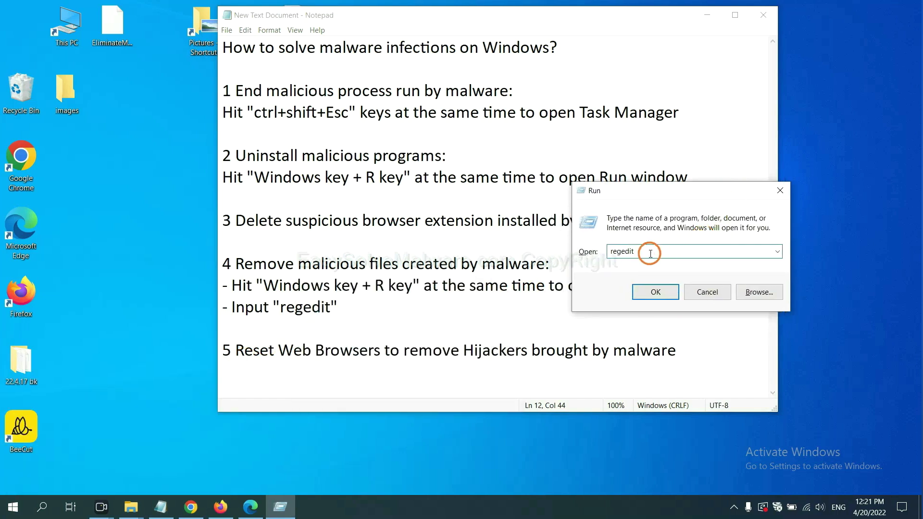
pyautogui.click(653, 291)
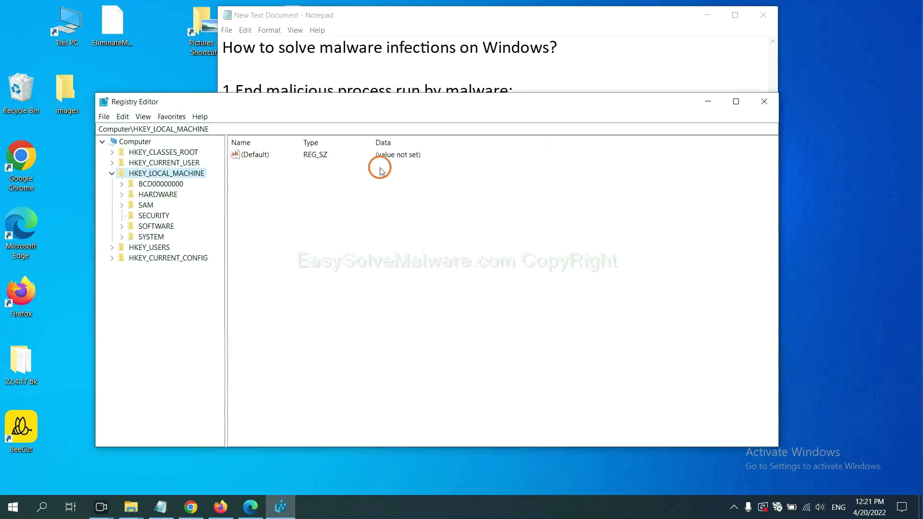
# - Use Edit > Find to search for 'beecut', finding BeeCut.exe under FEATURE_BROWSER_EMULATION
pyautogui.click(124, 118)
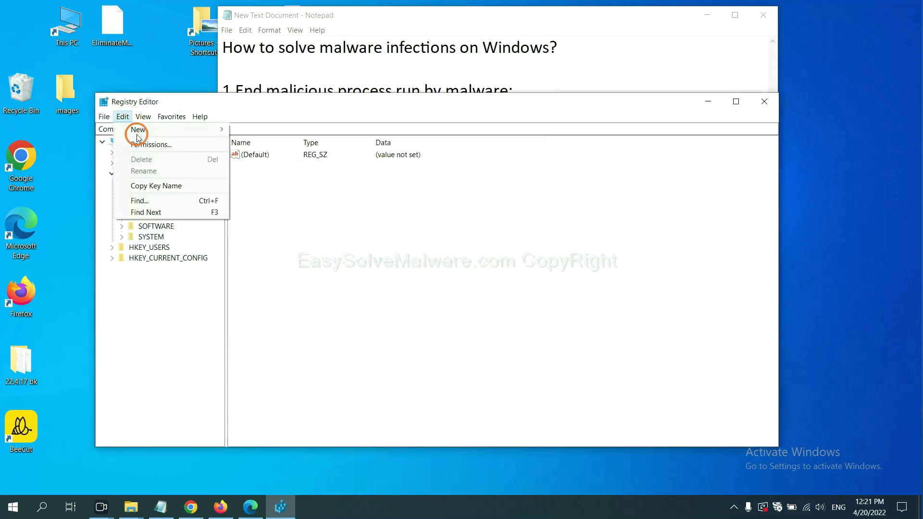
pyautogui.click(161, 202)
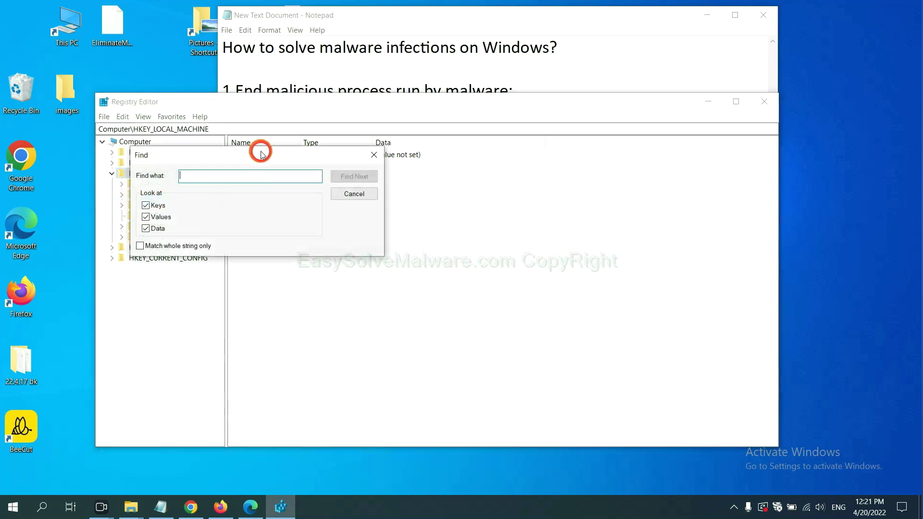
pyautogui.moveTo(261, 154); pyautogui.dragTo(351, 176)
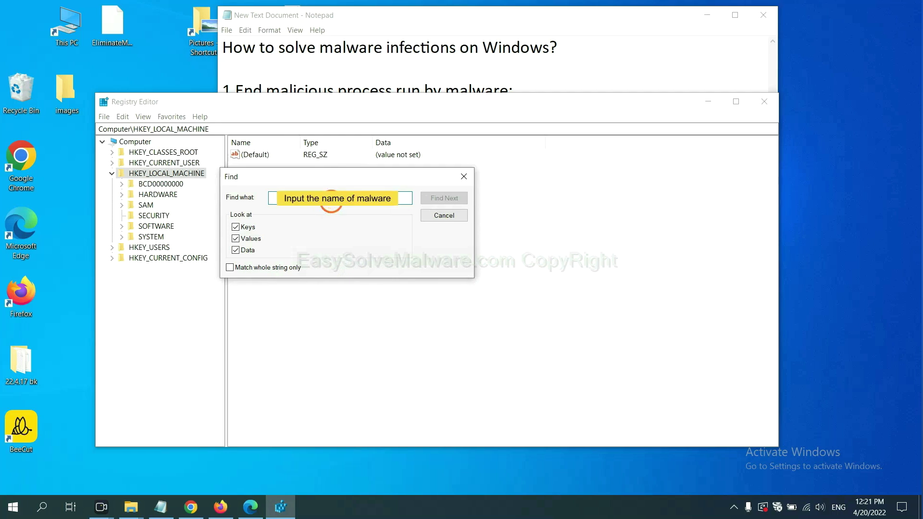
pyautogui.write('beecut')
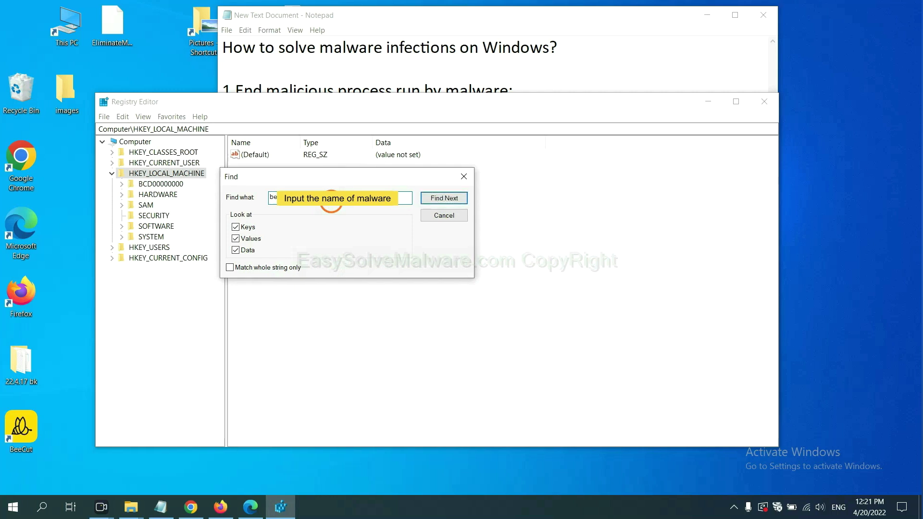
pyautogui.click(443, 198)
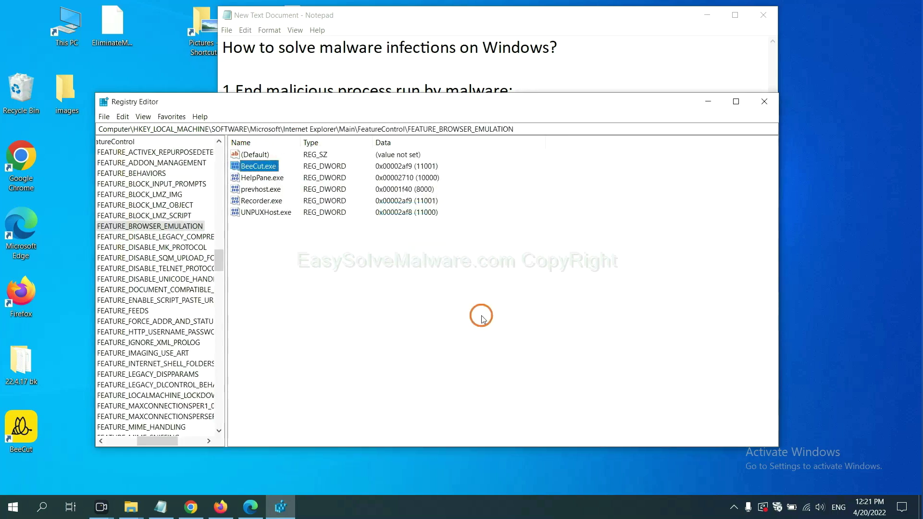
pyautogui.moveTo(155, 441); pyautogui.dragTo(145, 440)
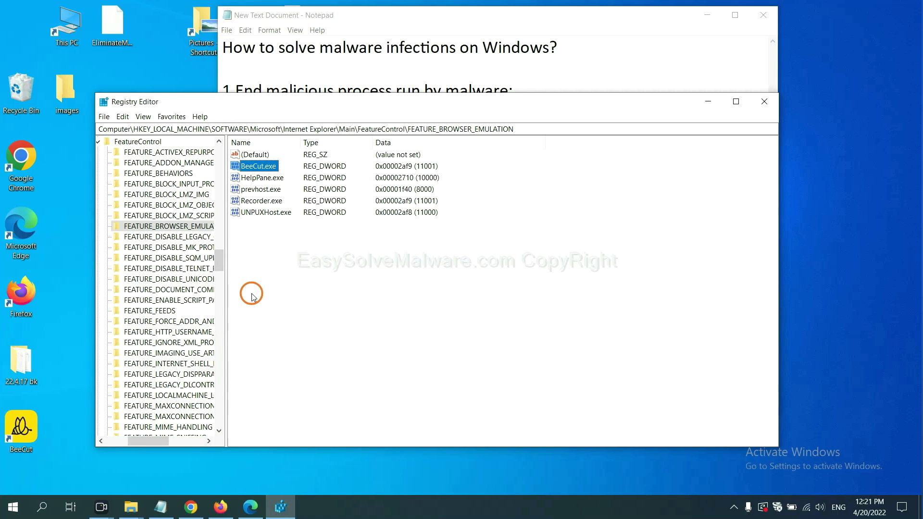
pyautogui.rightClick(186, 229)
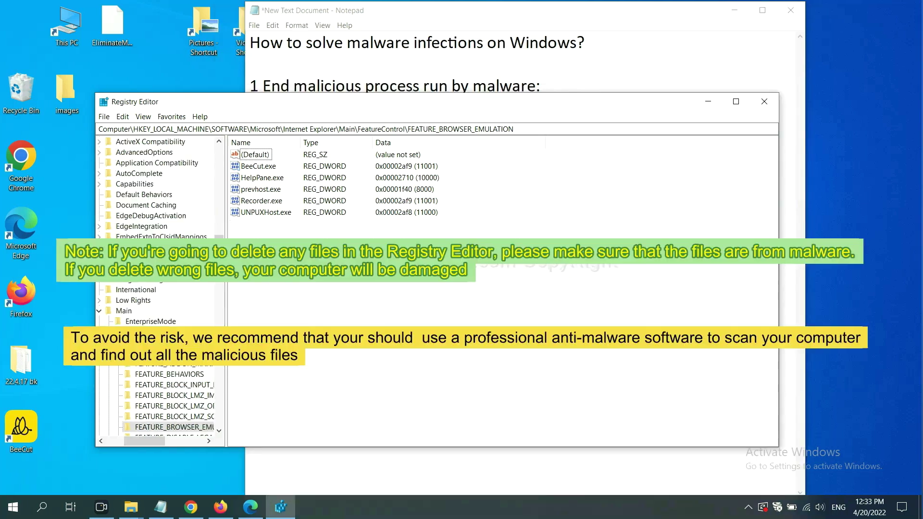
pyautogui.click(438, 293)
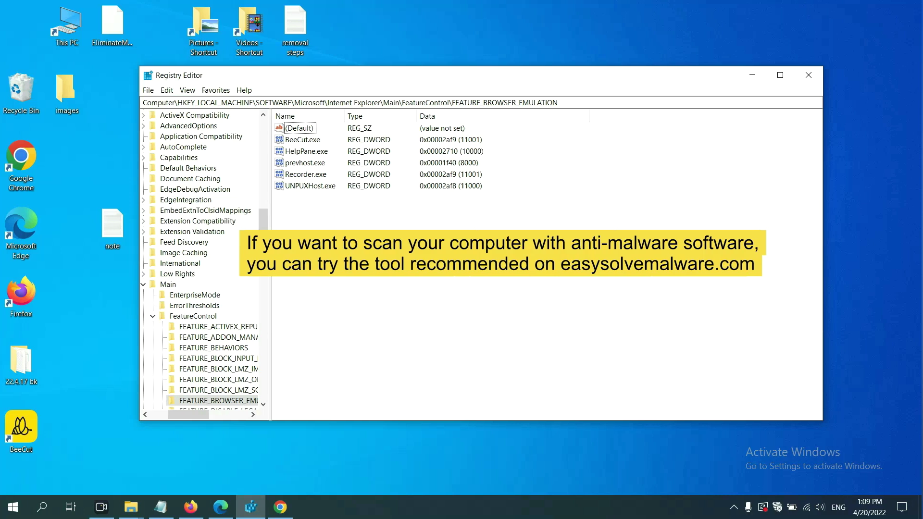
# - Bring Chrome forward on the easysolvemalware.com removal article to reach its Quick Menu
pyautogui.click(283, 507)
pyautogui.scroll(-1, 665, 314)
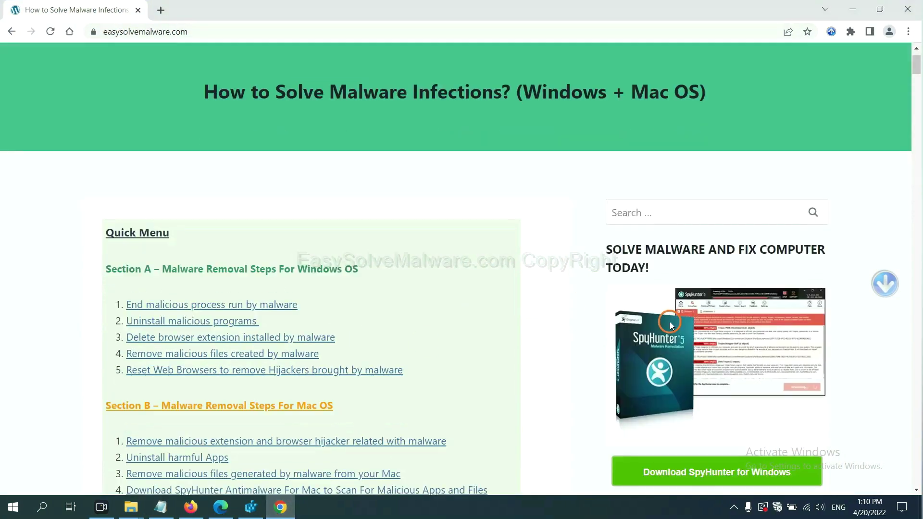
pyautogui.scroll(1, 665, 334)
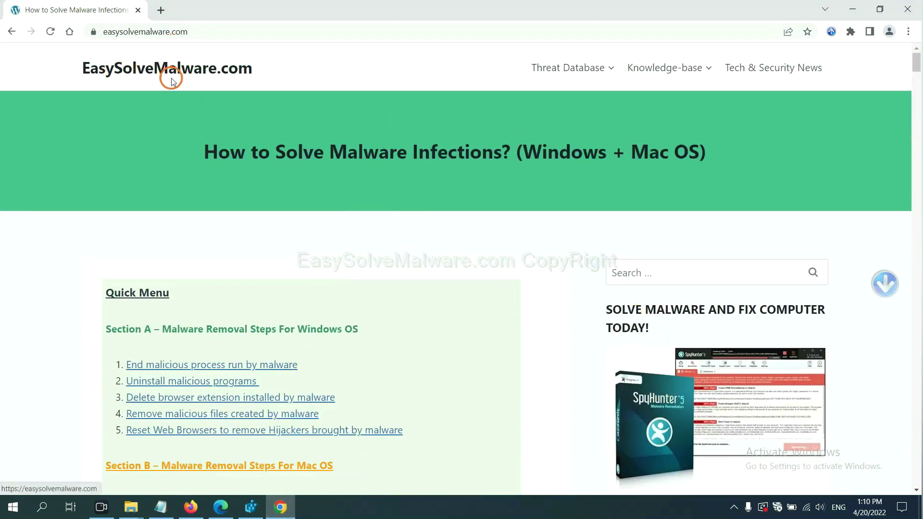
pyautogui.scroll(-1, 748, 285)
pyautogui.scroll(-1, 751, 324)
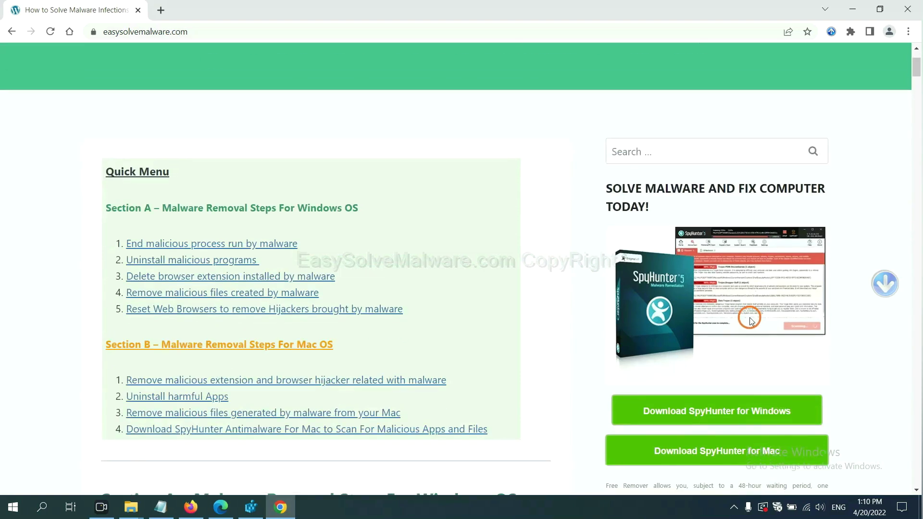
pyautogui.scroll(-1, 739, 307)
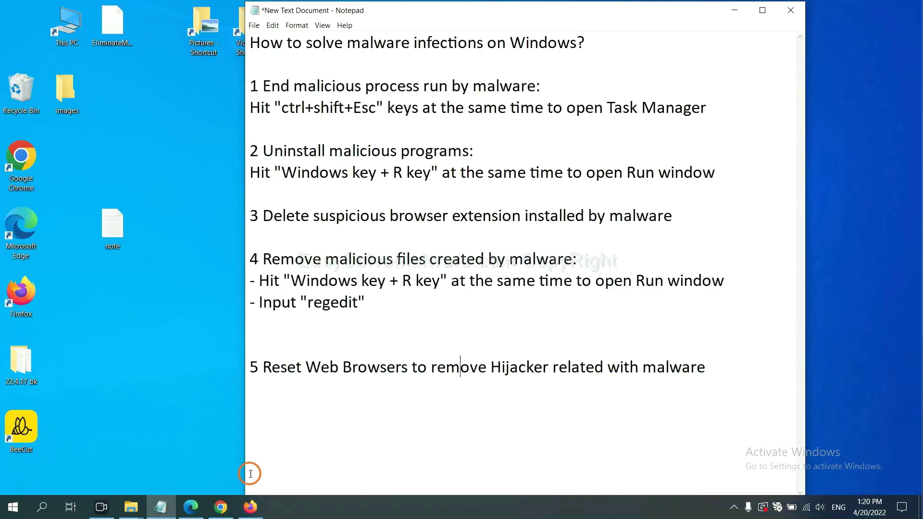
# - Search Chrome settings for 'reset' and open the Restore settings to original defaults prompt
pyautogui.click(214, 510)
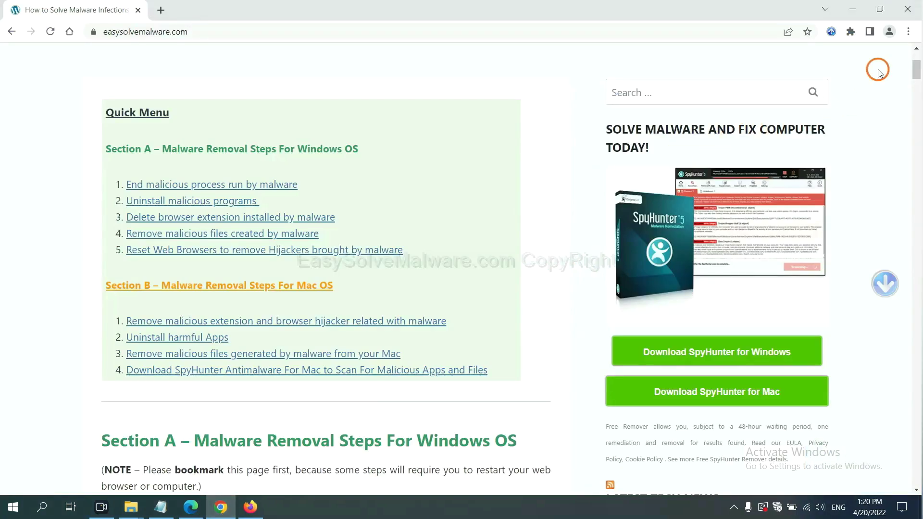
pyautogui.click(910, 33)
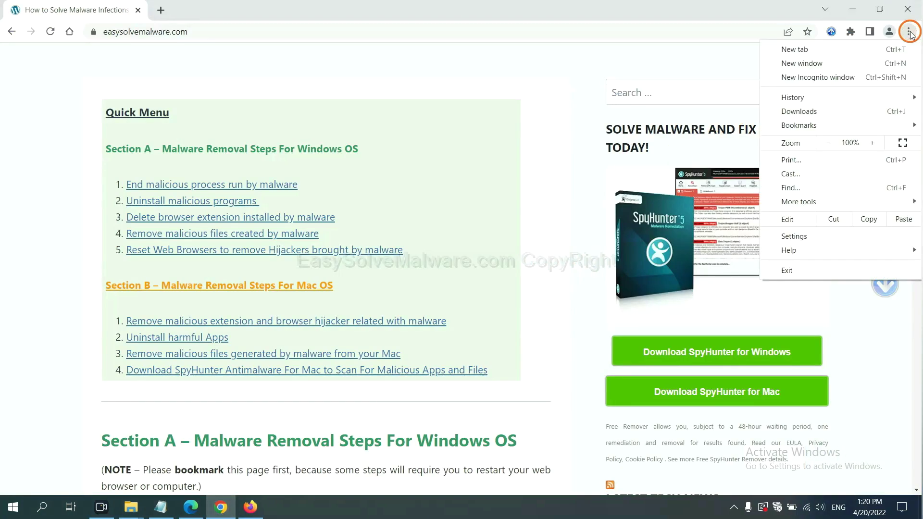
pyautogui.click(794, 236)
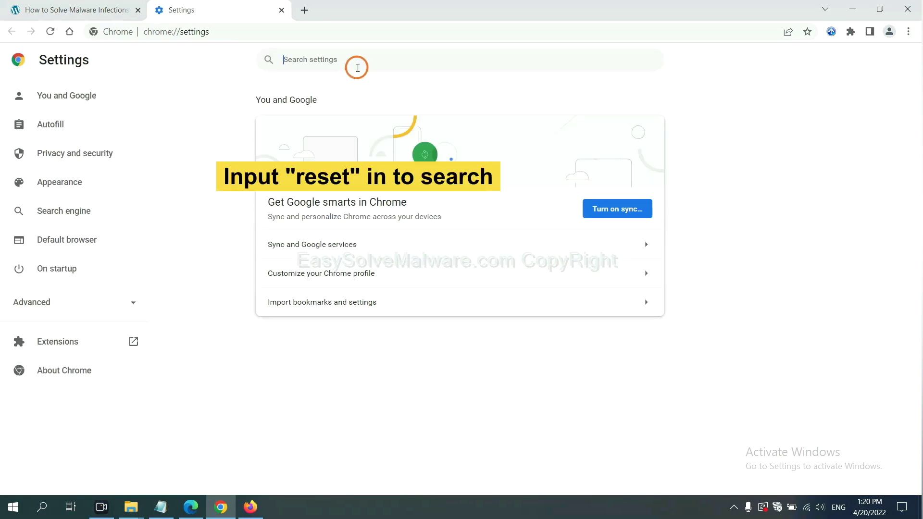
pyautogui.write('reset')
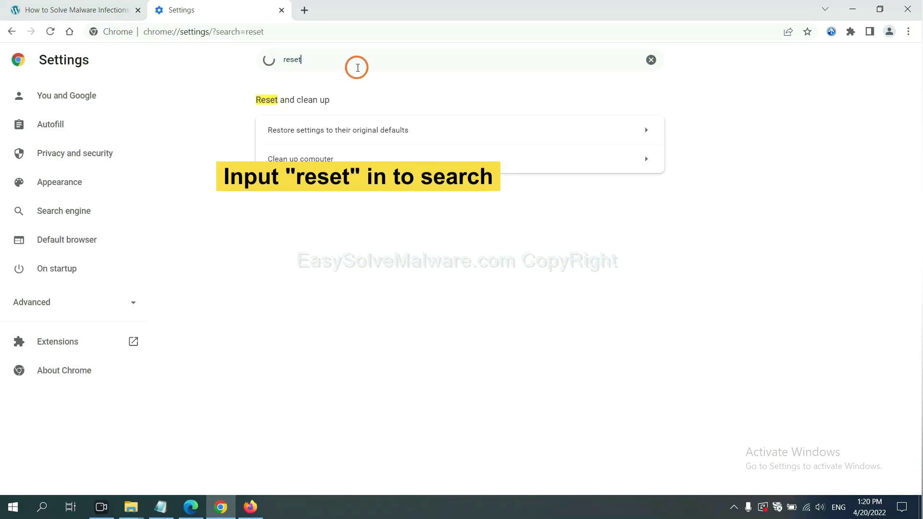
pyautogui.click(395, 129)
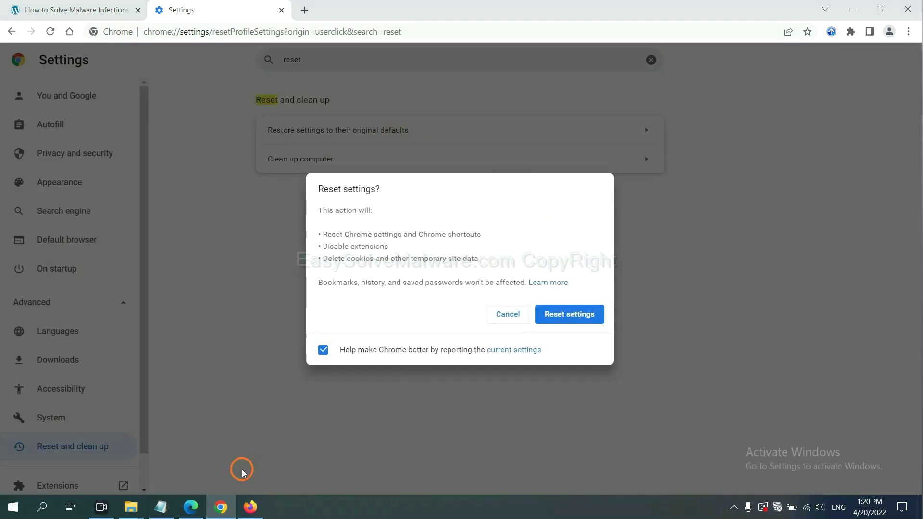
pyautogui.click(251, 507)
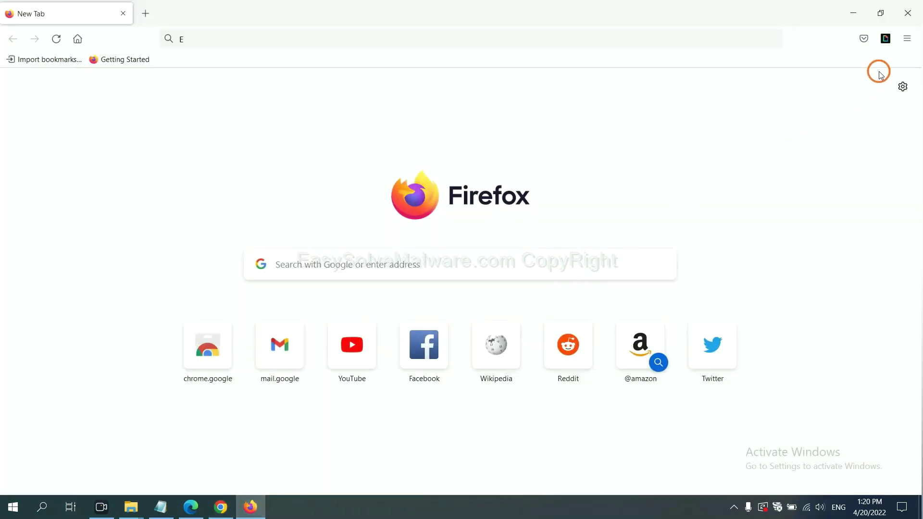
# - Open Firefox's Troubleshooting Information page via Help and start Refresh Firefox
pyautogui.click(908, 43)
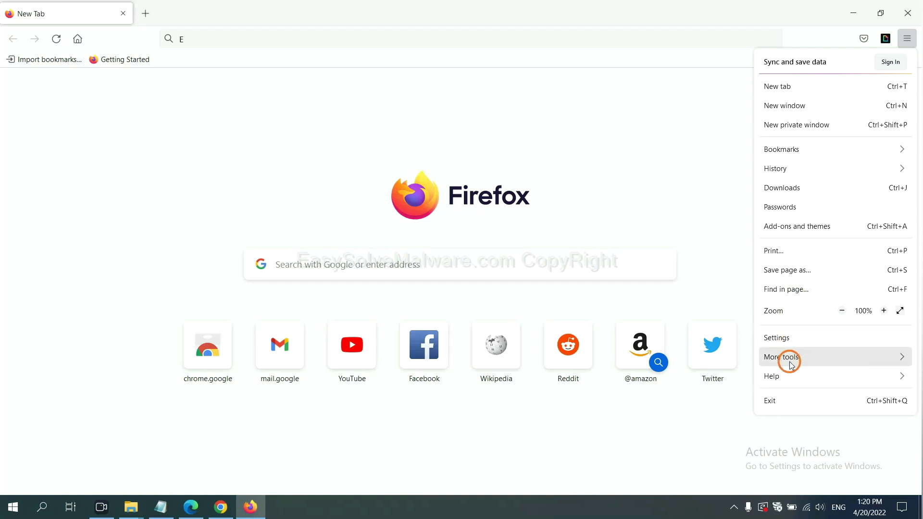
pyautogui.click(792, 375)
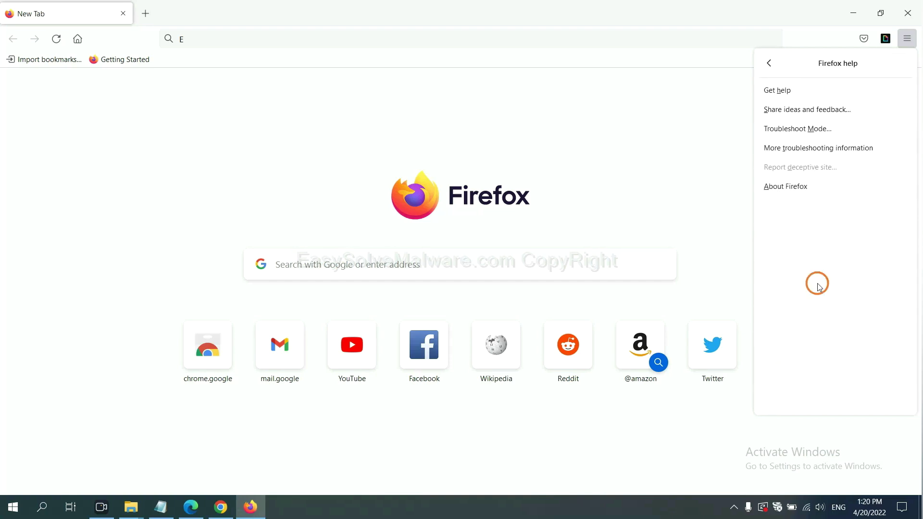
pyautogui.click(809, 148)
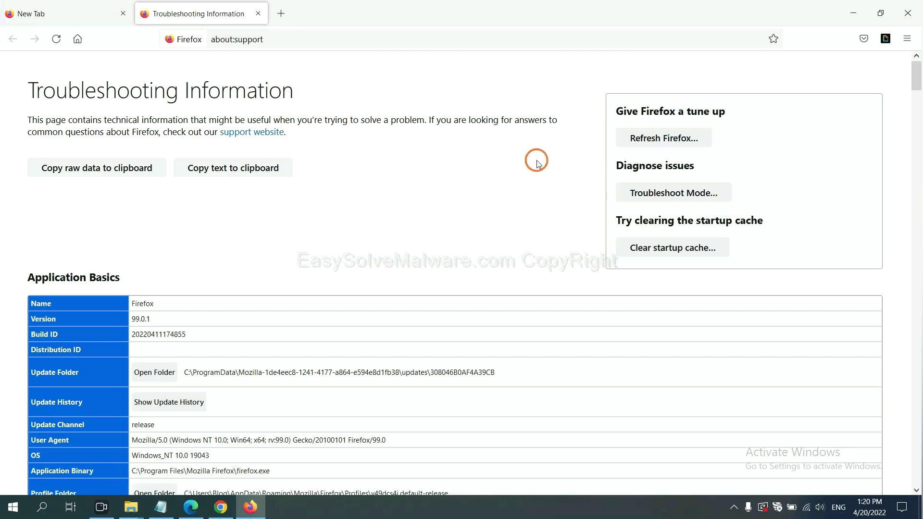
pyautogui.click(647, 141)
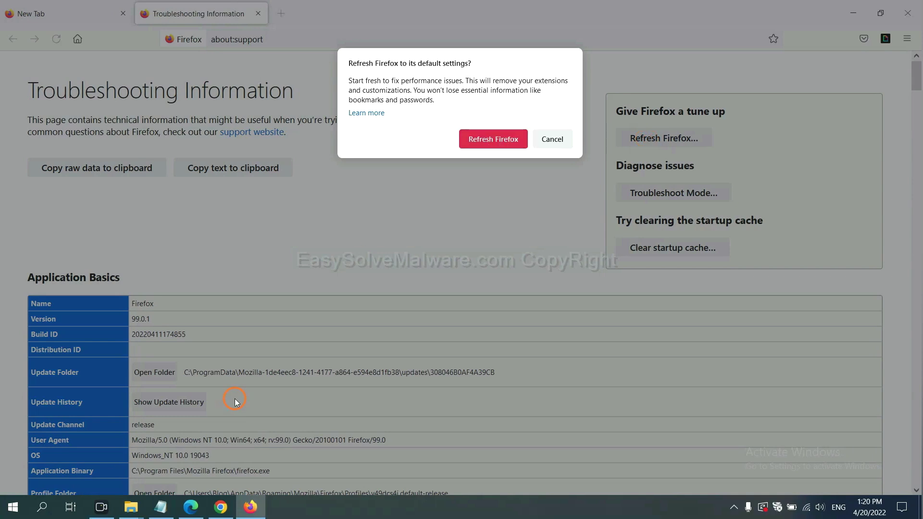
pyautogui.click(191, 507)
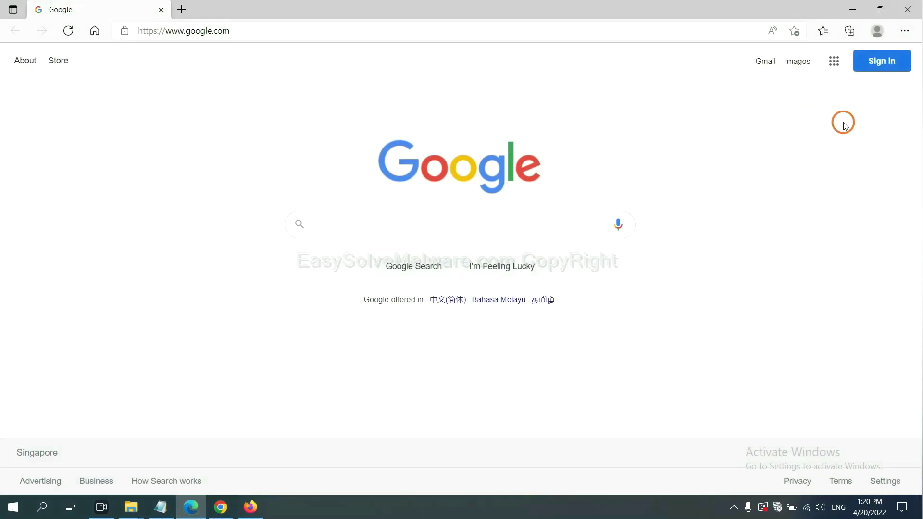
# - Search Edge settings for 'reset' and open the Restore settings to default values prompt
pyautogui.click(905, 31)
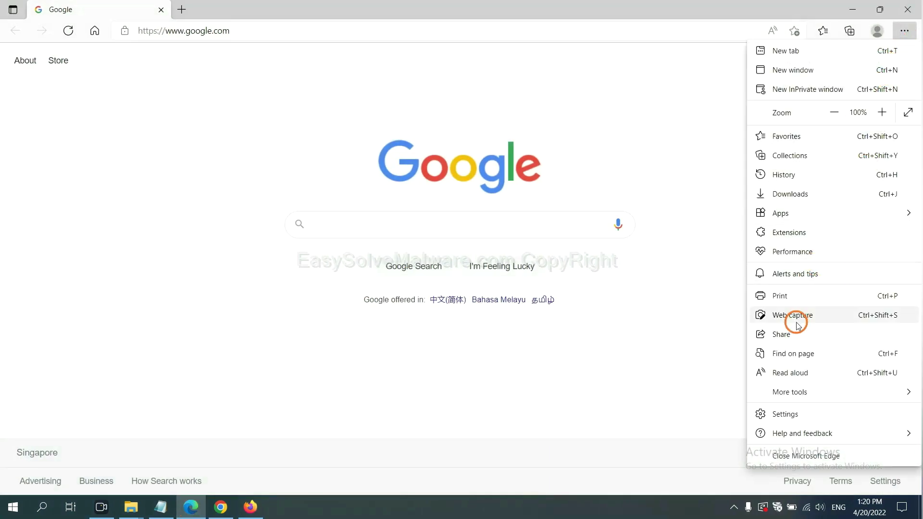
pyautogui.click(795, 416)
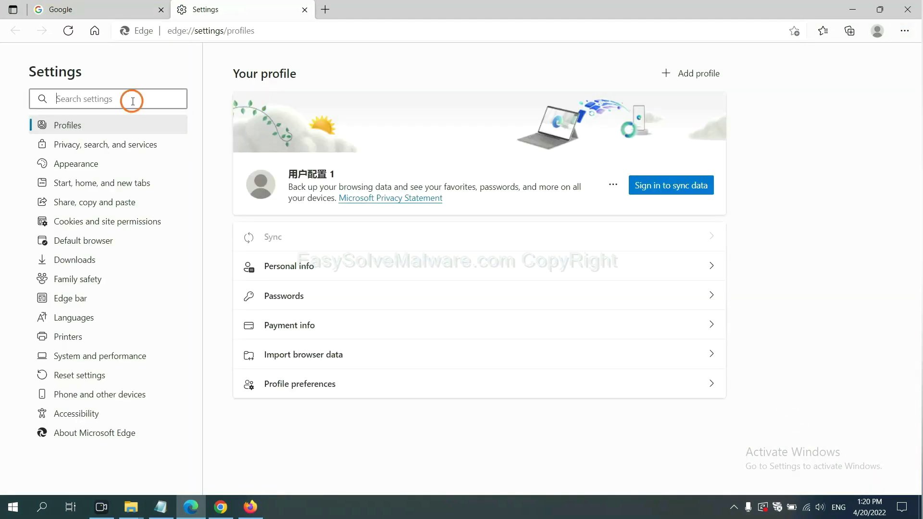
pyautogui.write('re')
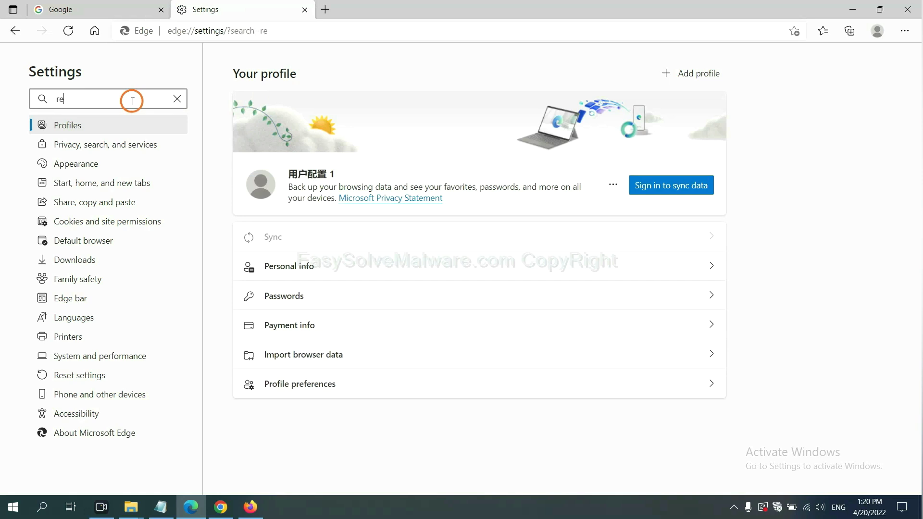
pyautogui.write('se')
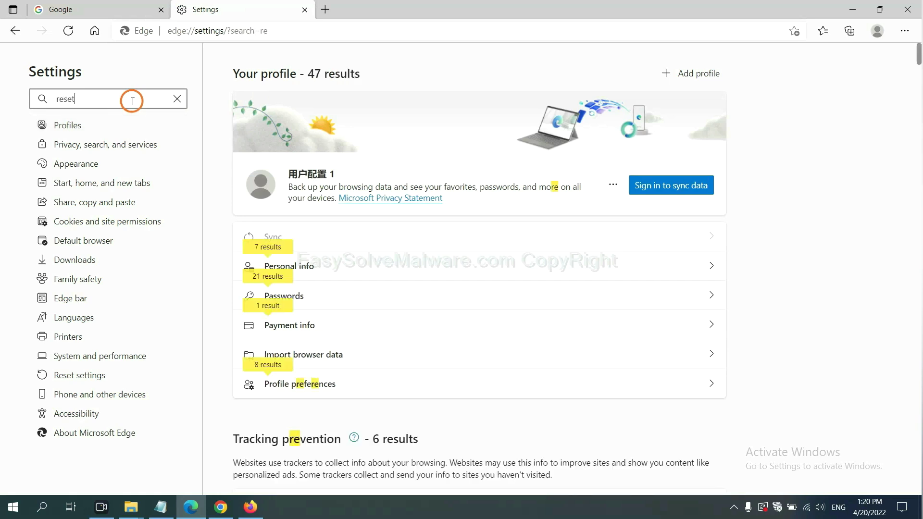
pyautogui.write('t')
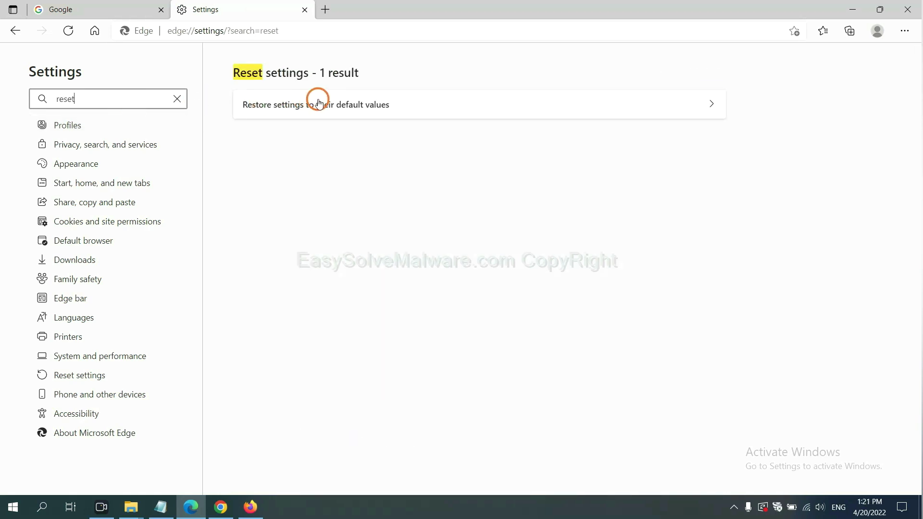
pyautogui.click(323, 103)
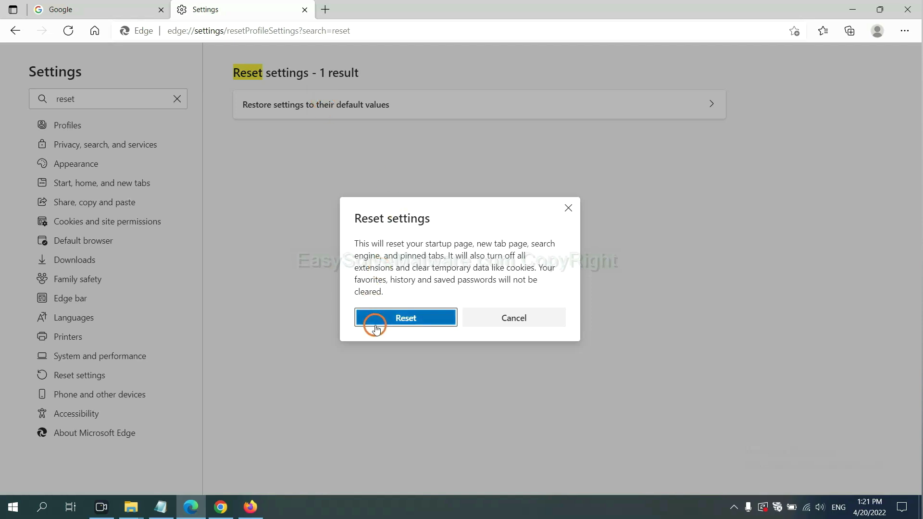